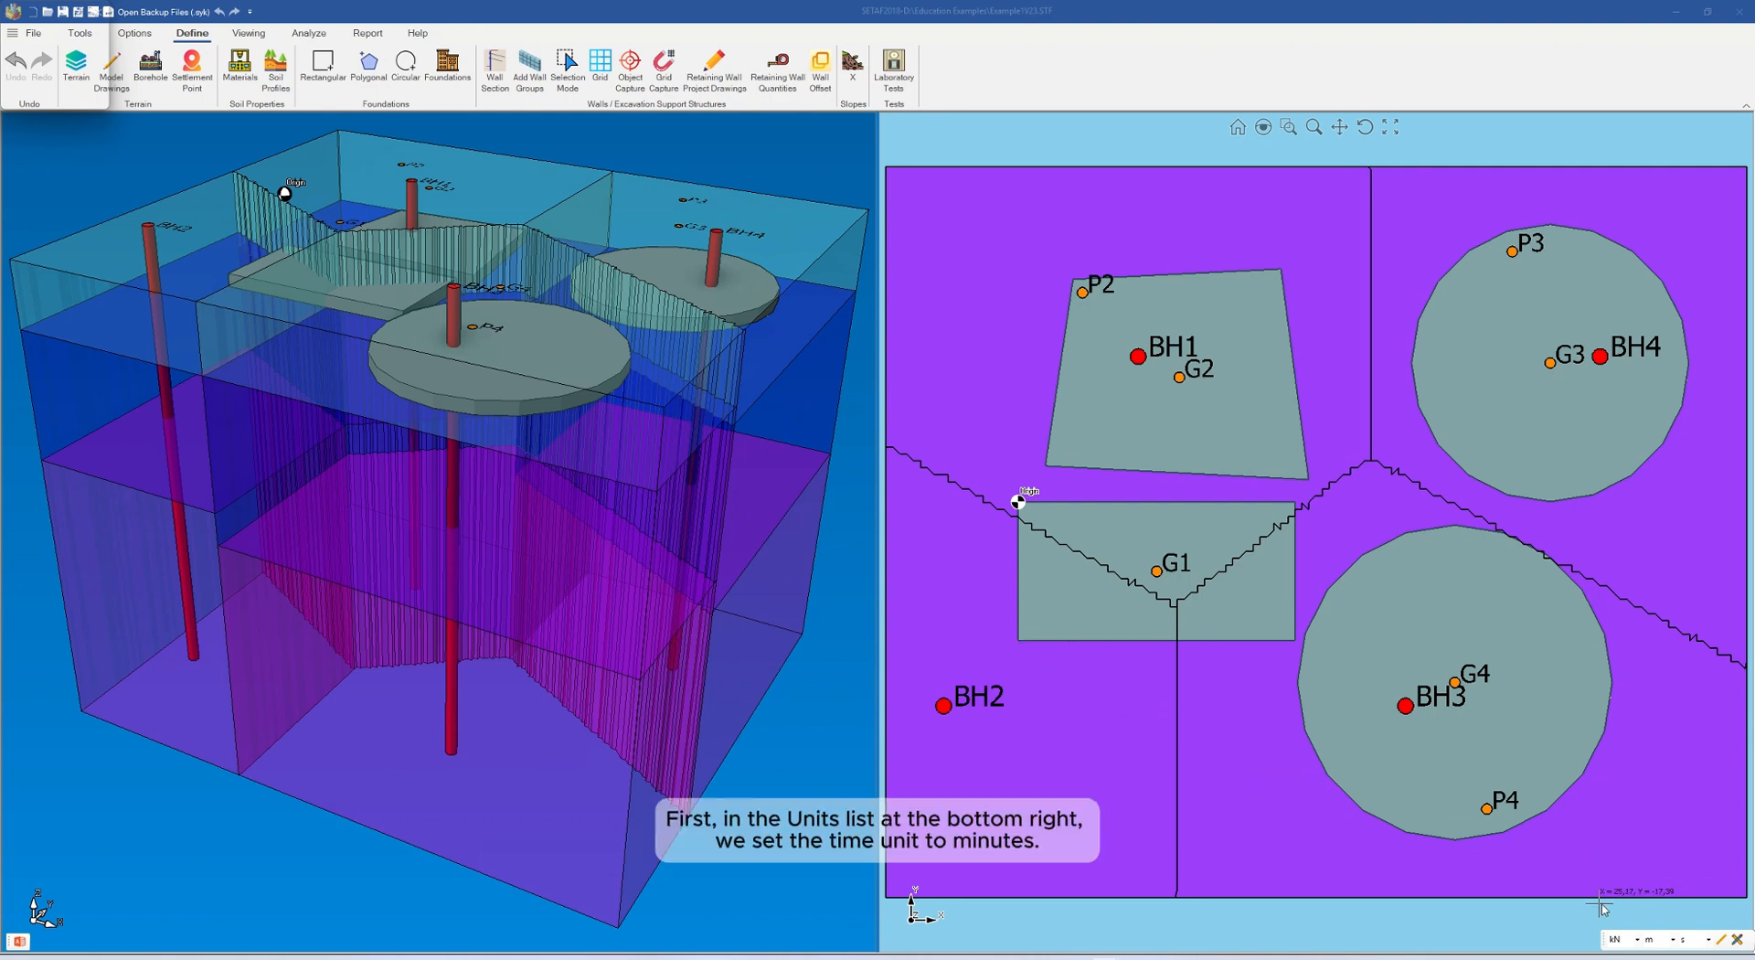
Step: Set the project's time unit to minutes
click(1709, 940)
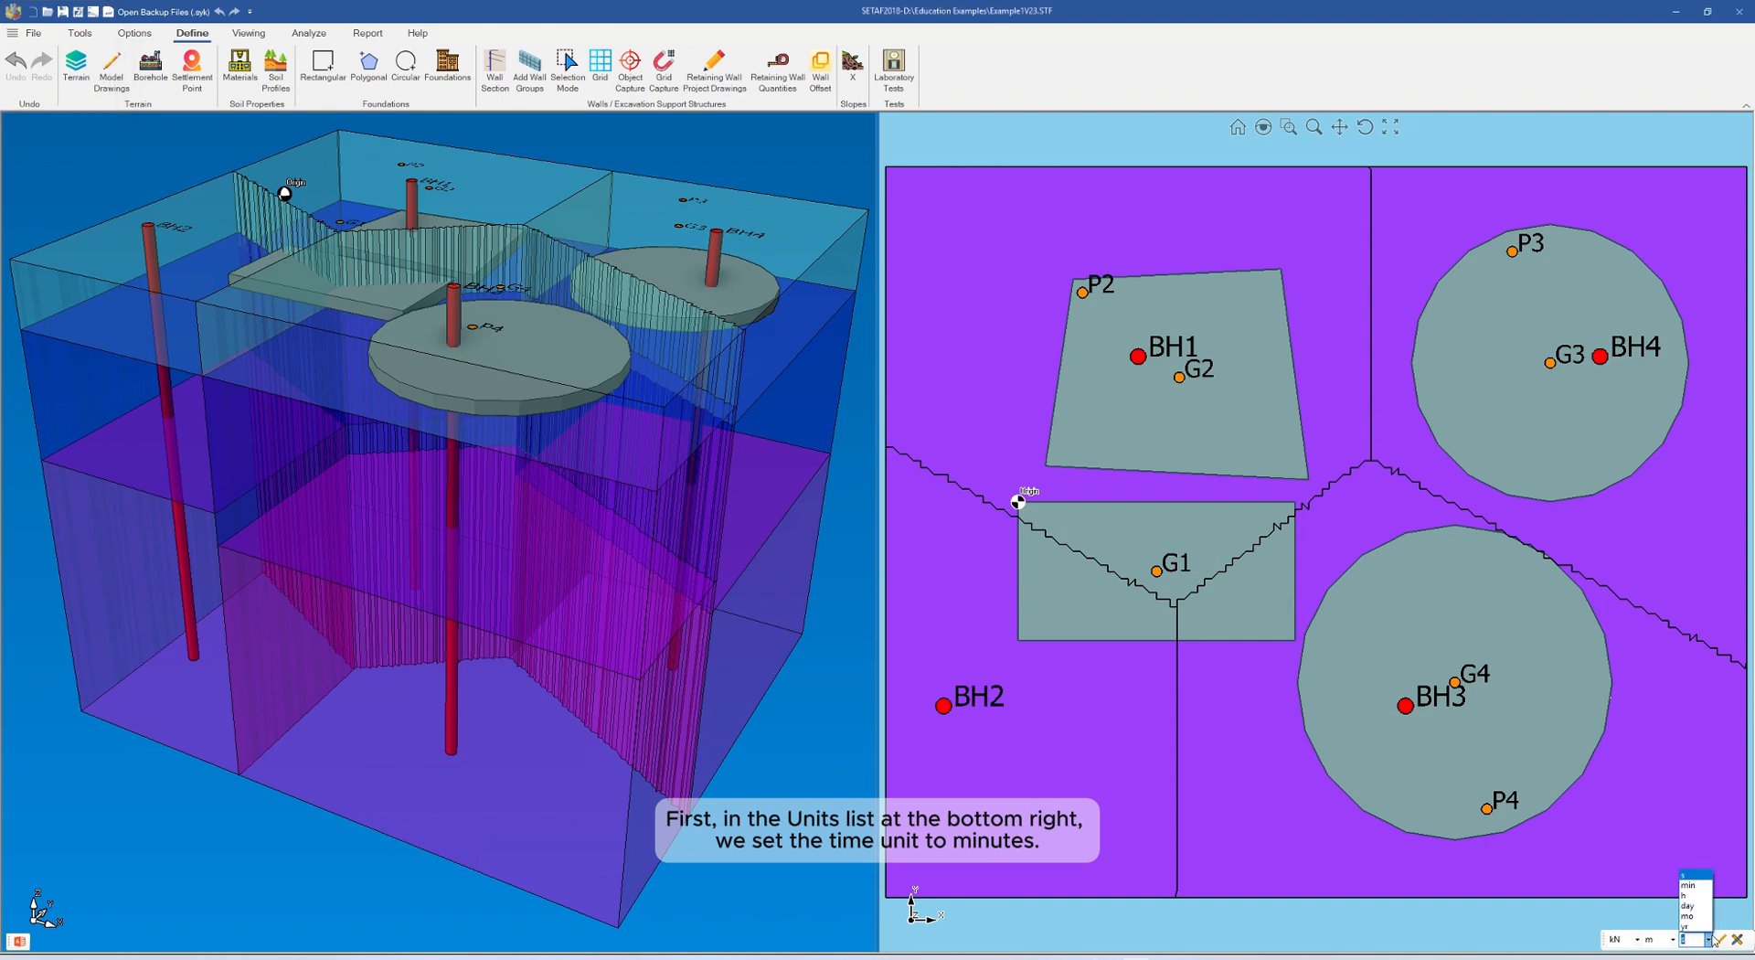
click(1694, 886)
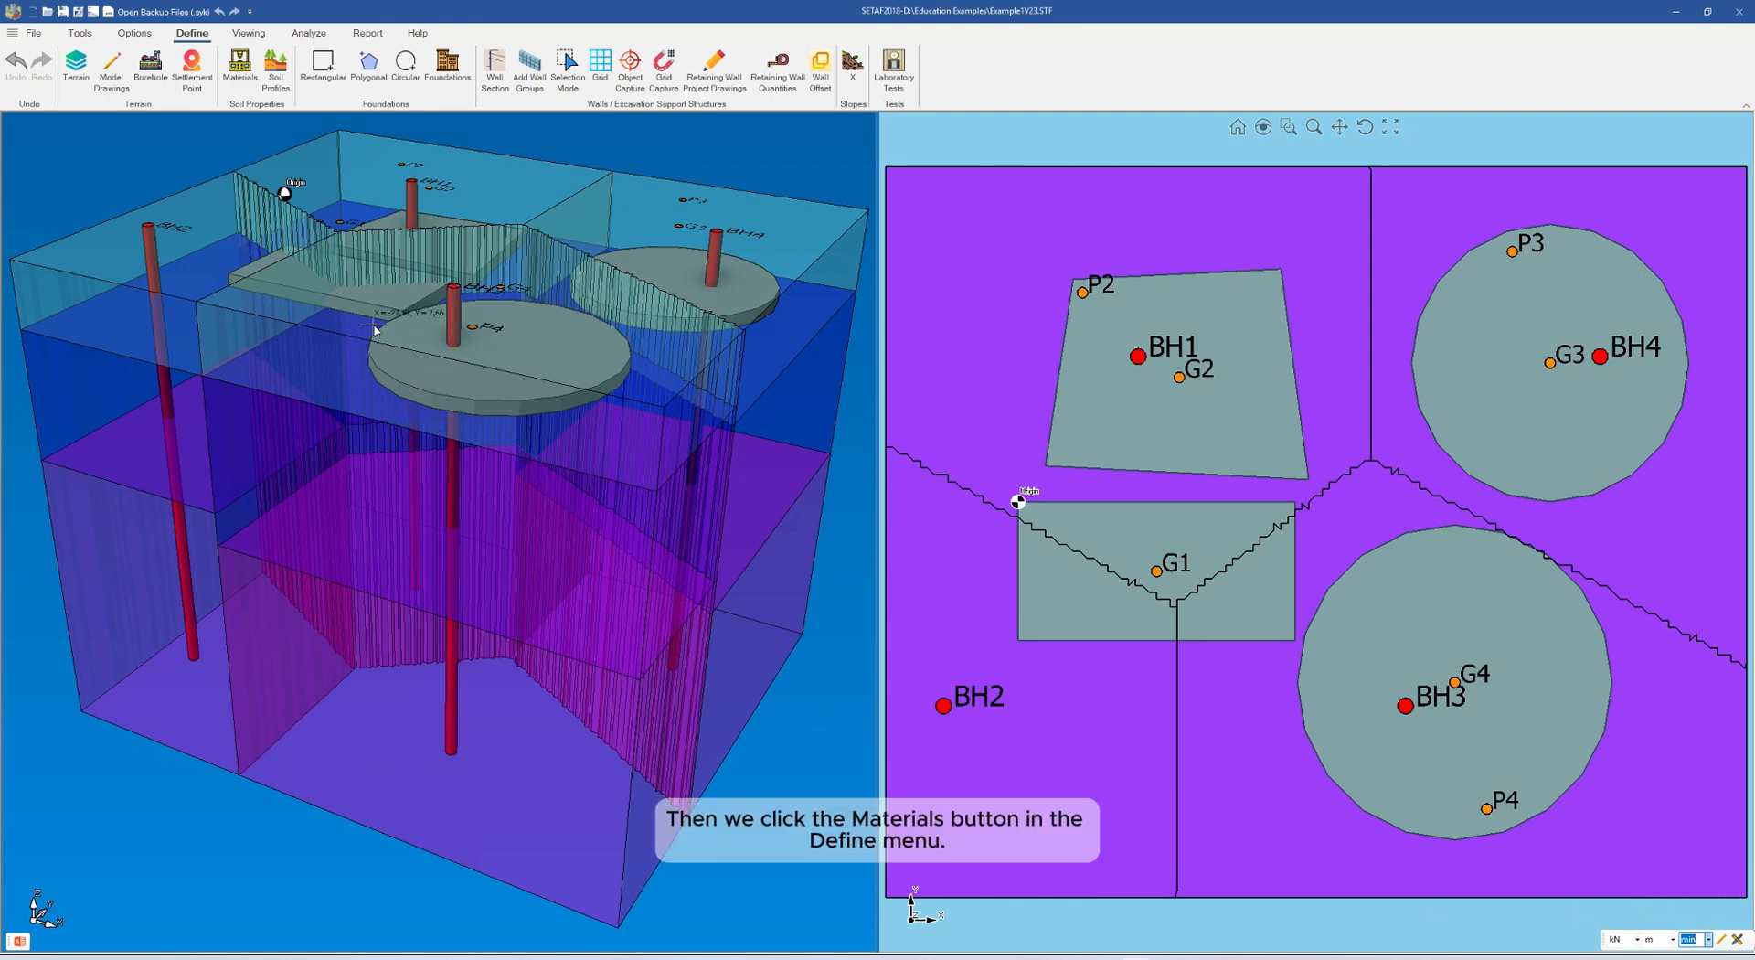
Step: Open the mechanical properties of the MH material and enable Consolidation in the software options for private data and analyses
click(243, 73)
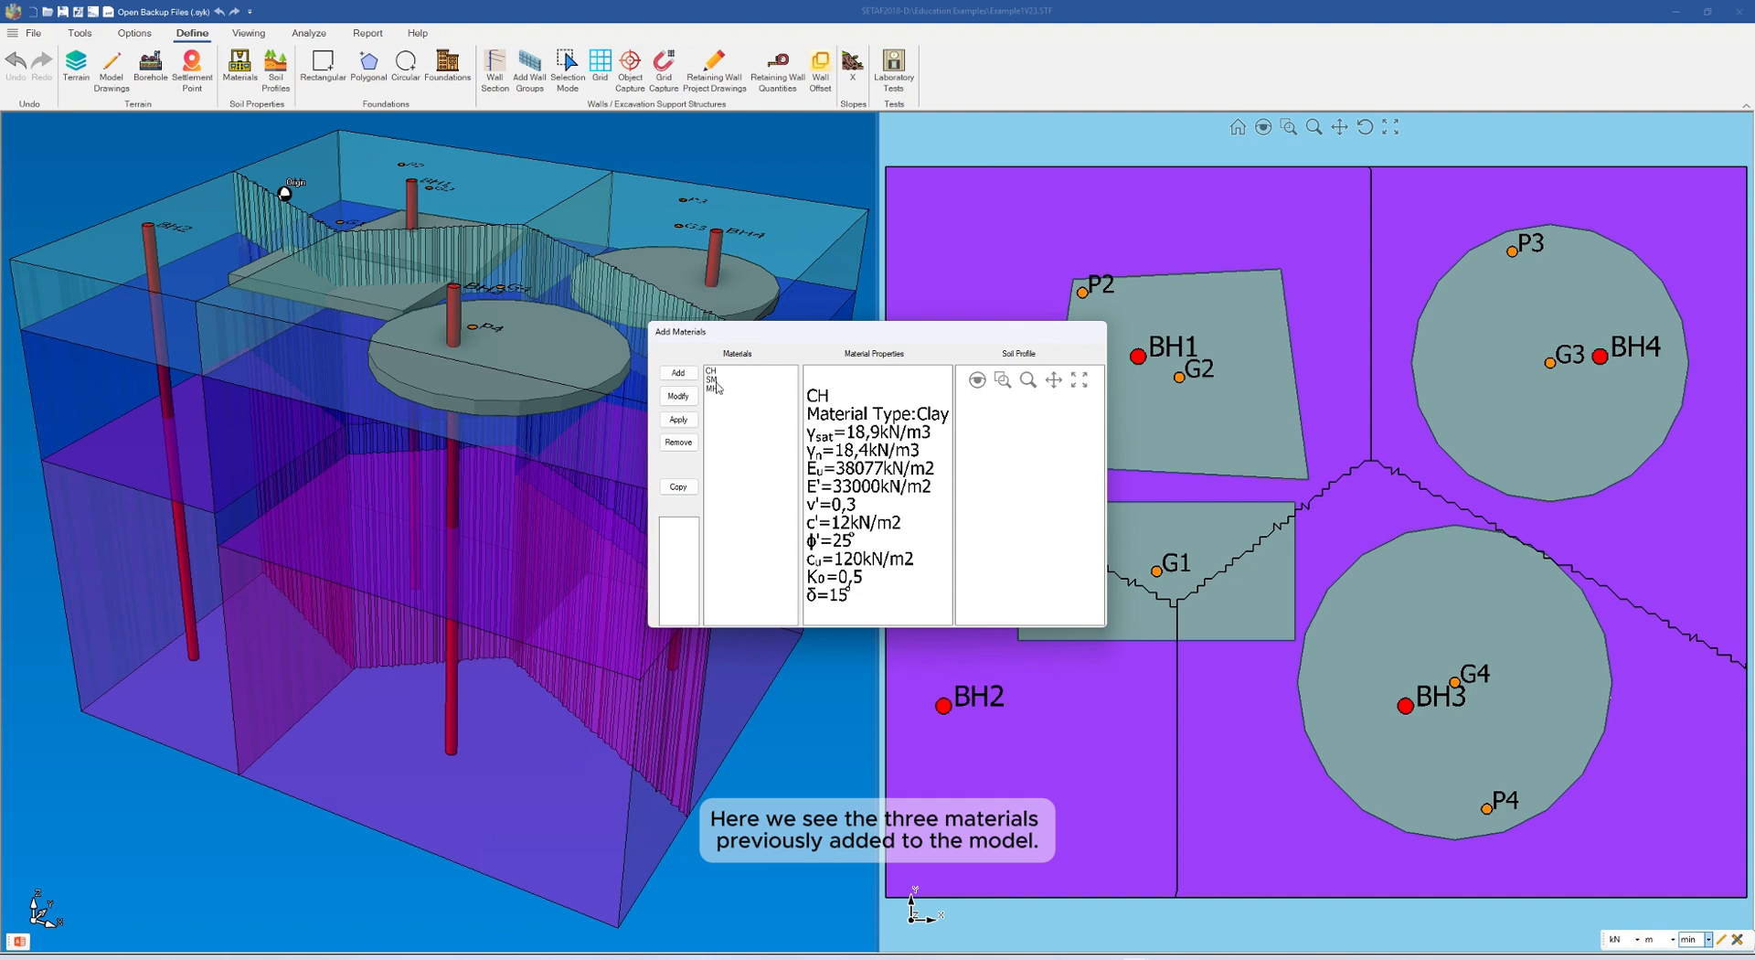
click(717, 389)
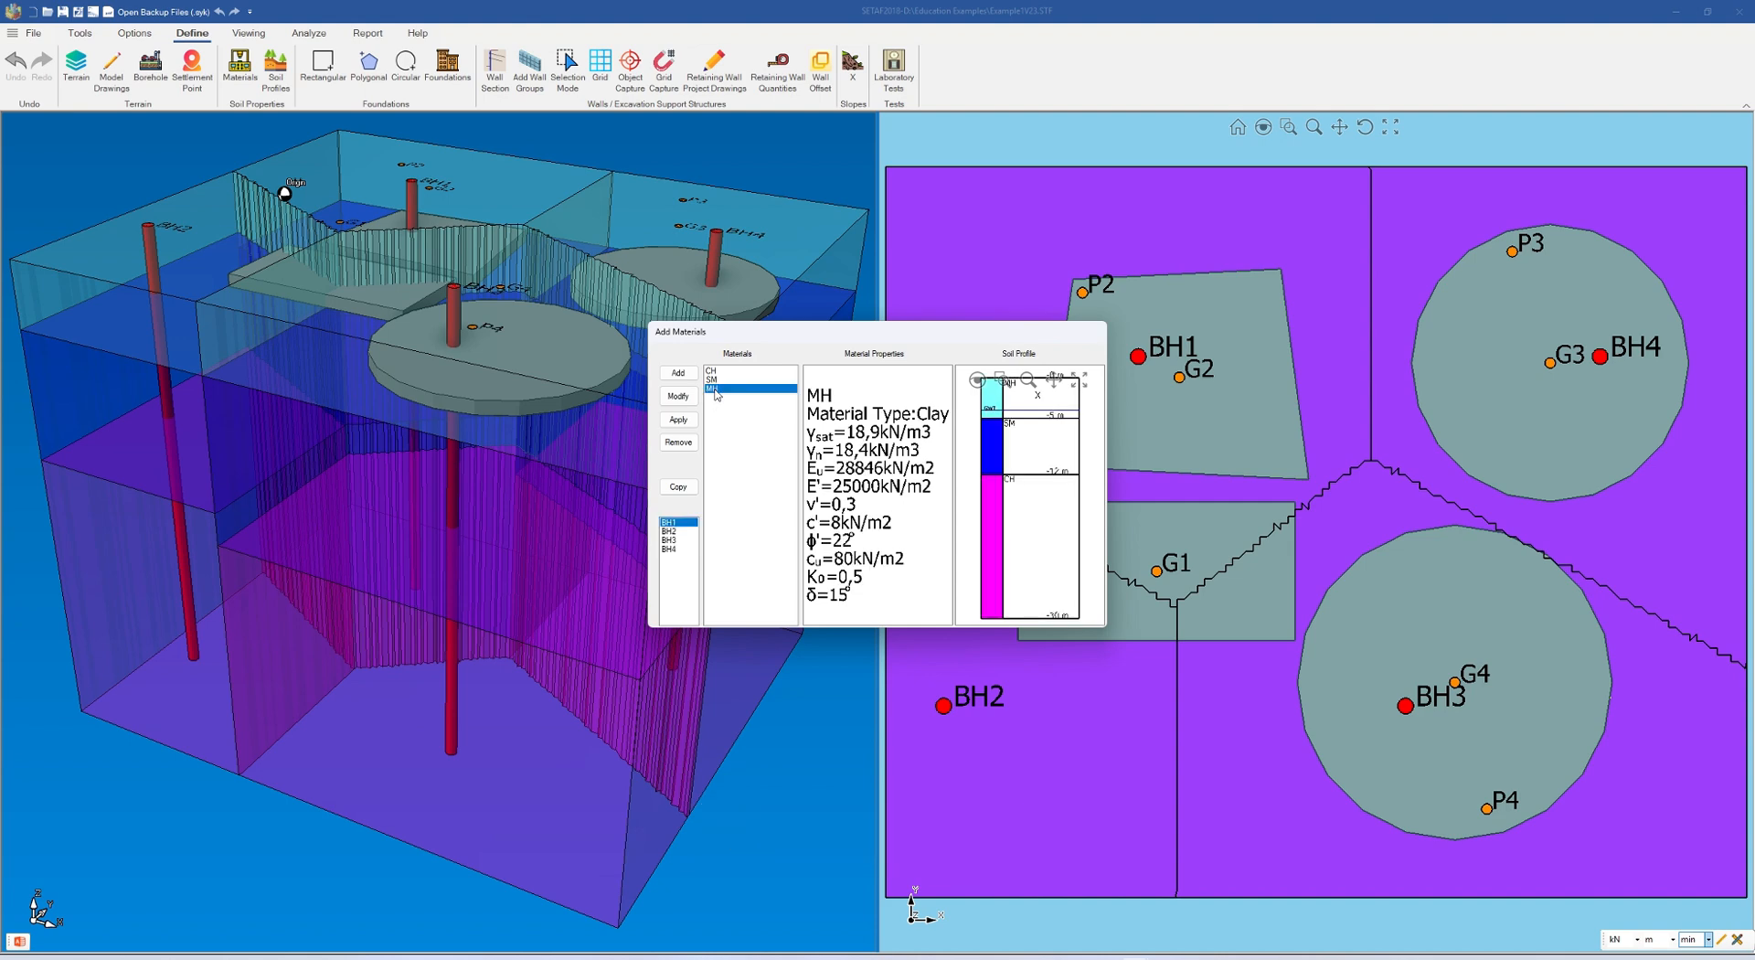
double_click(717, 391)
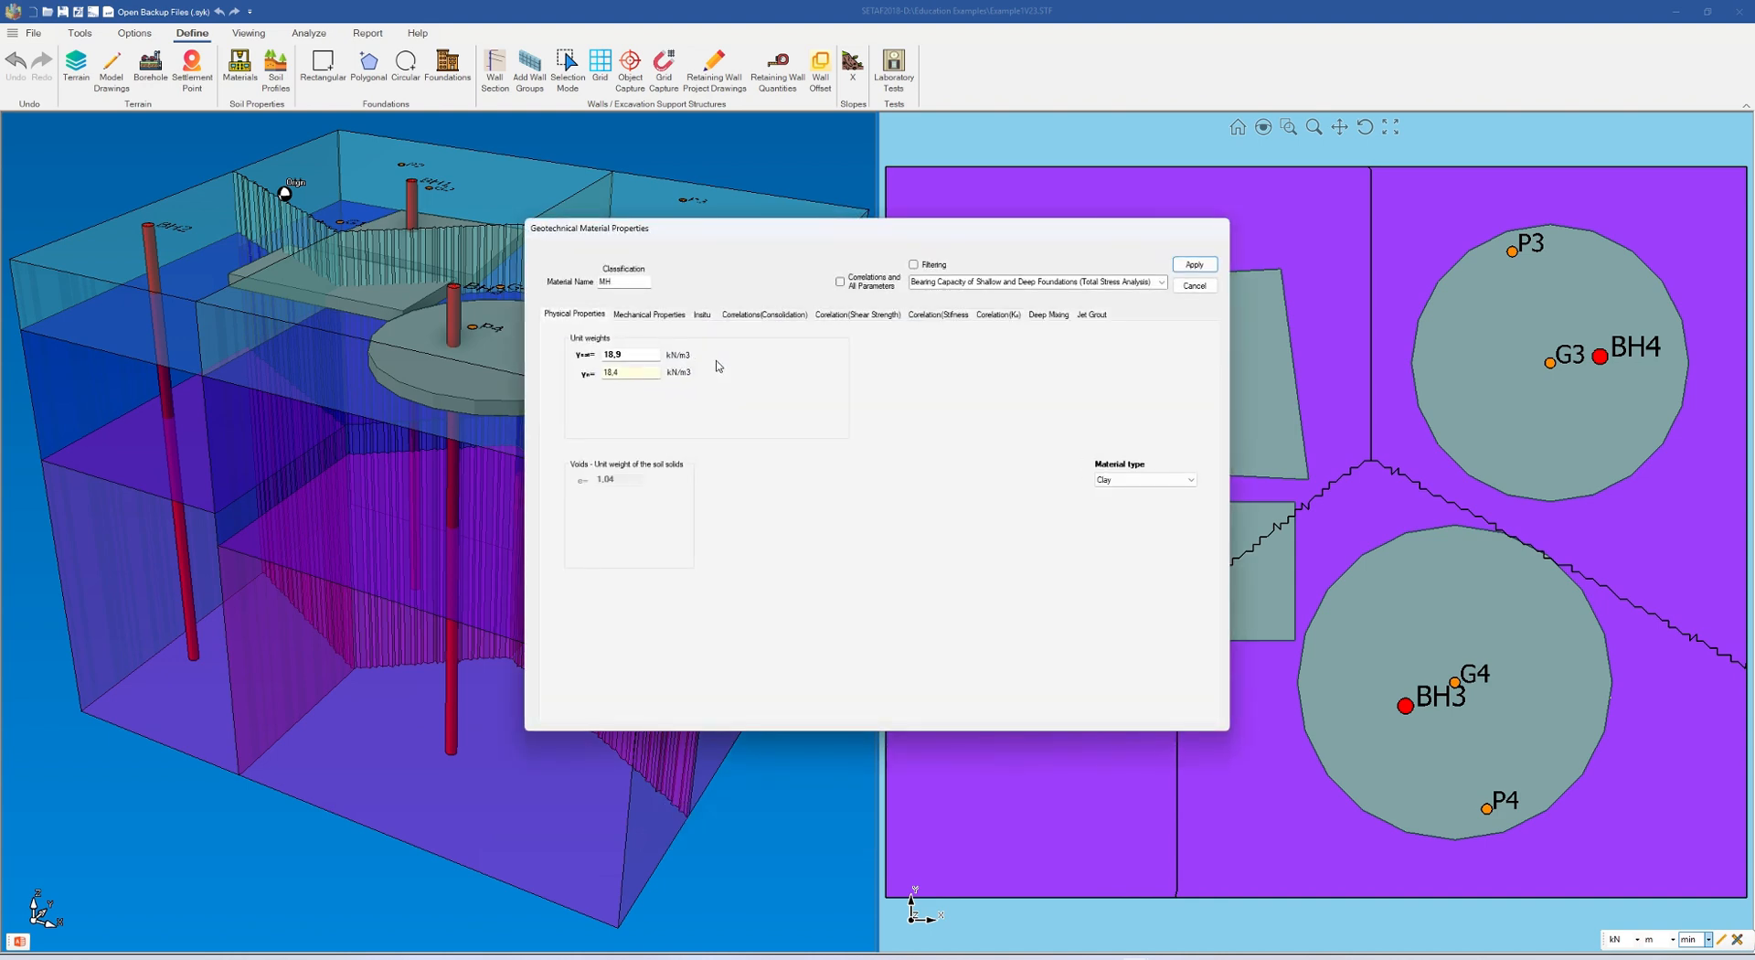
click(644, 315)
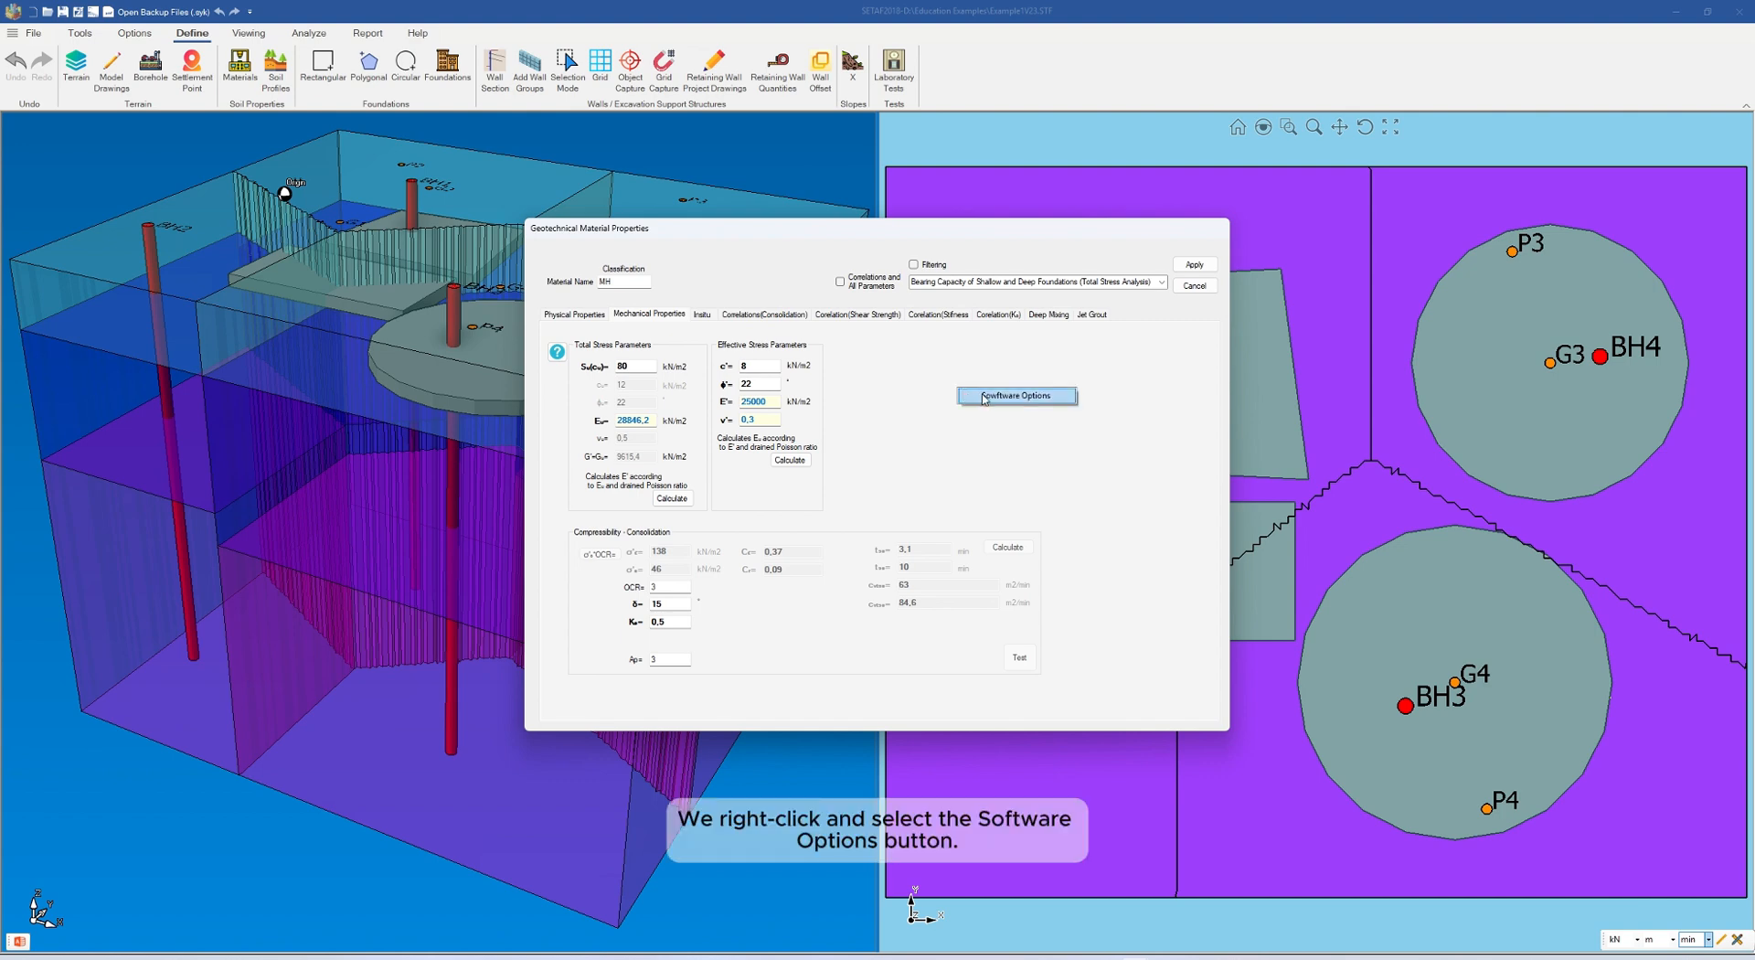
click(993, 398)
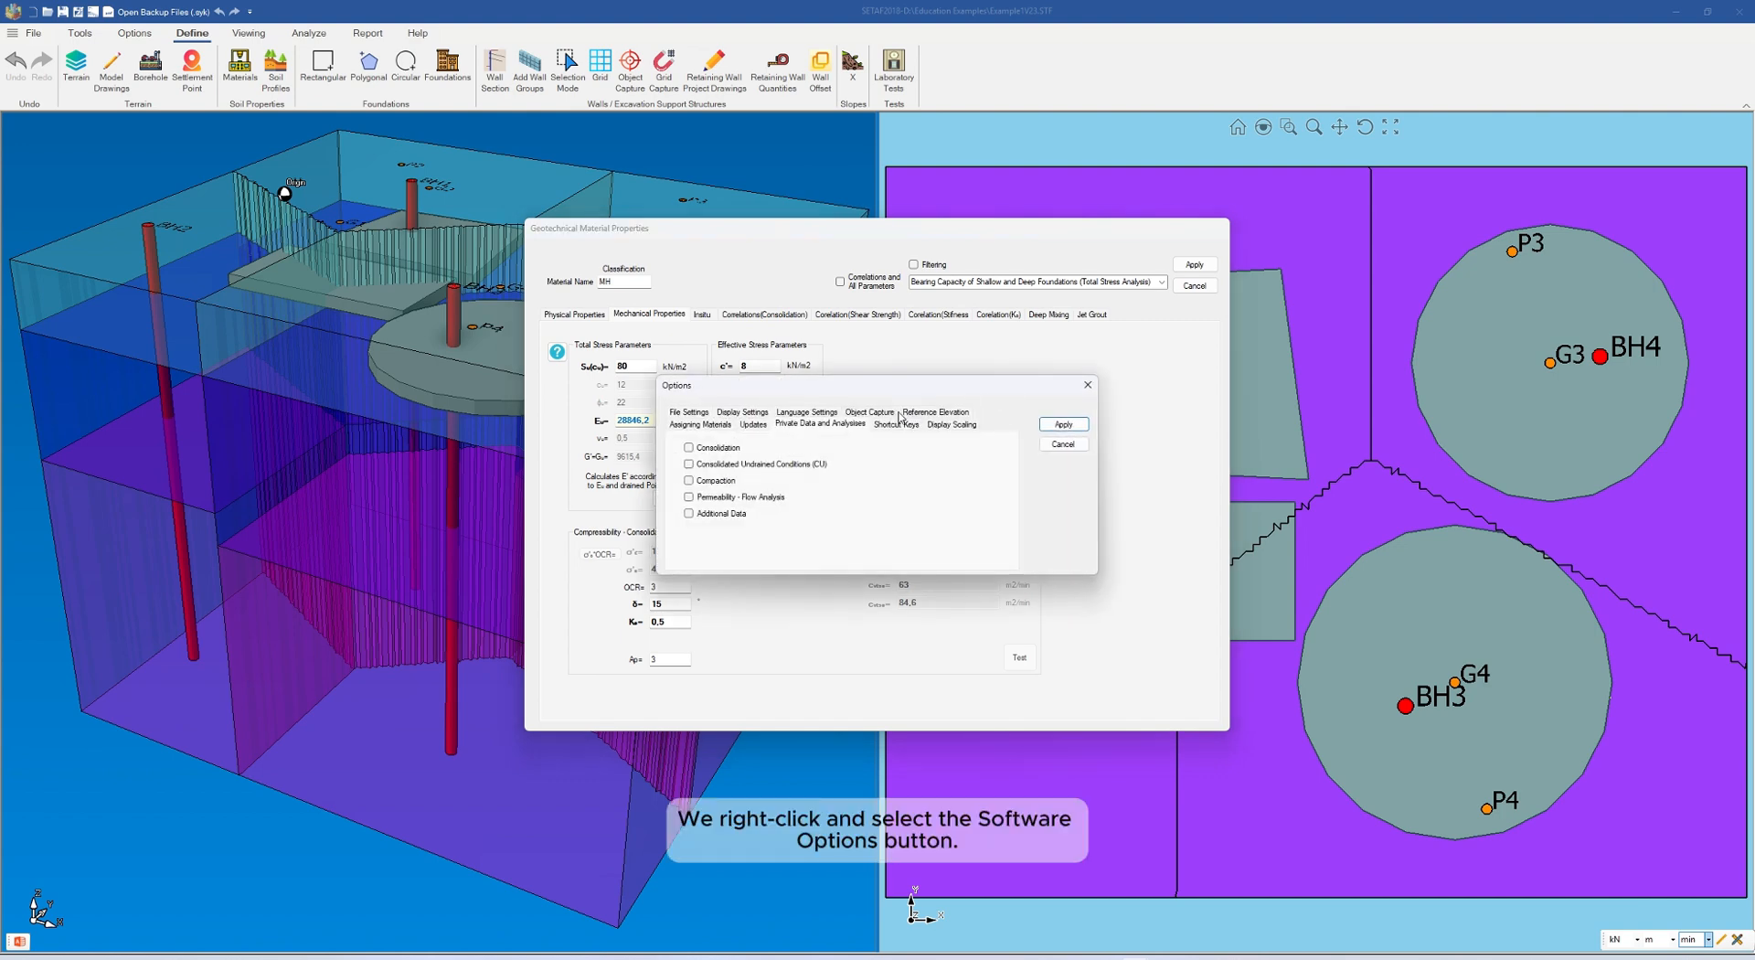
click(710, 449)
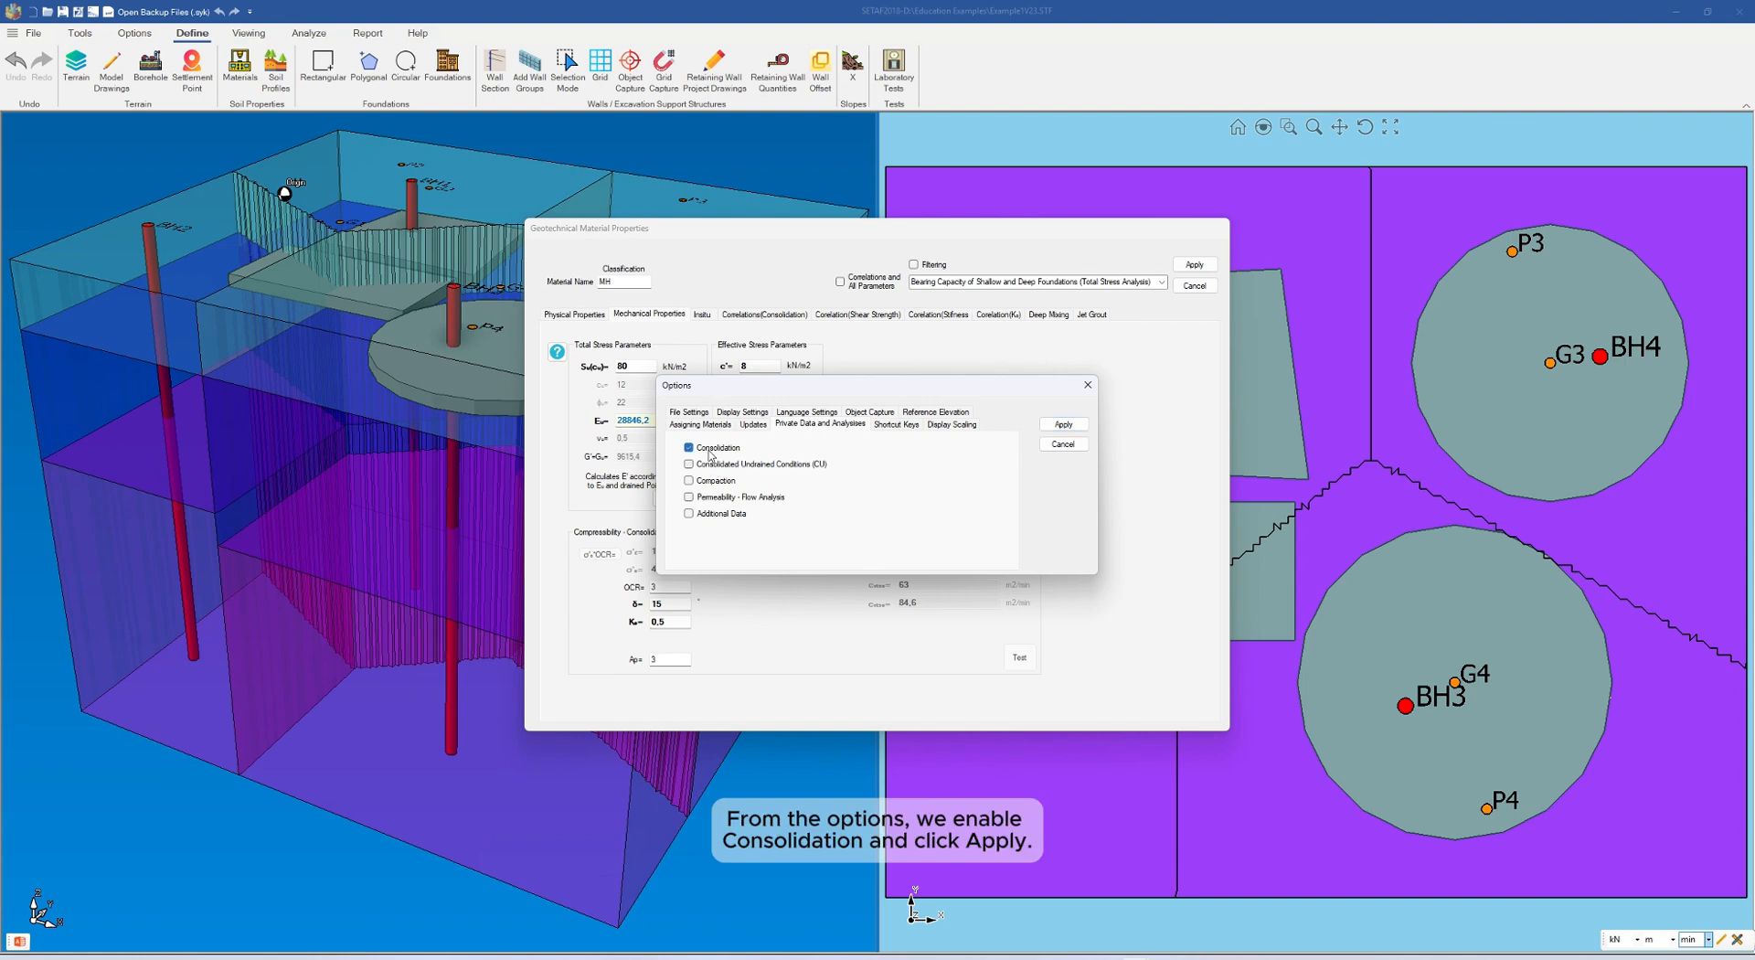
click(1065, 425)
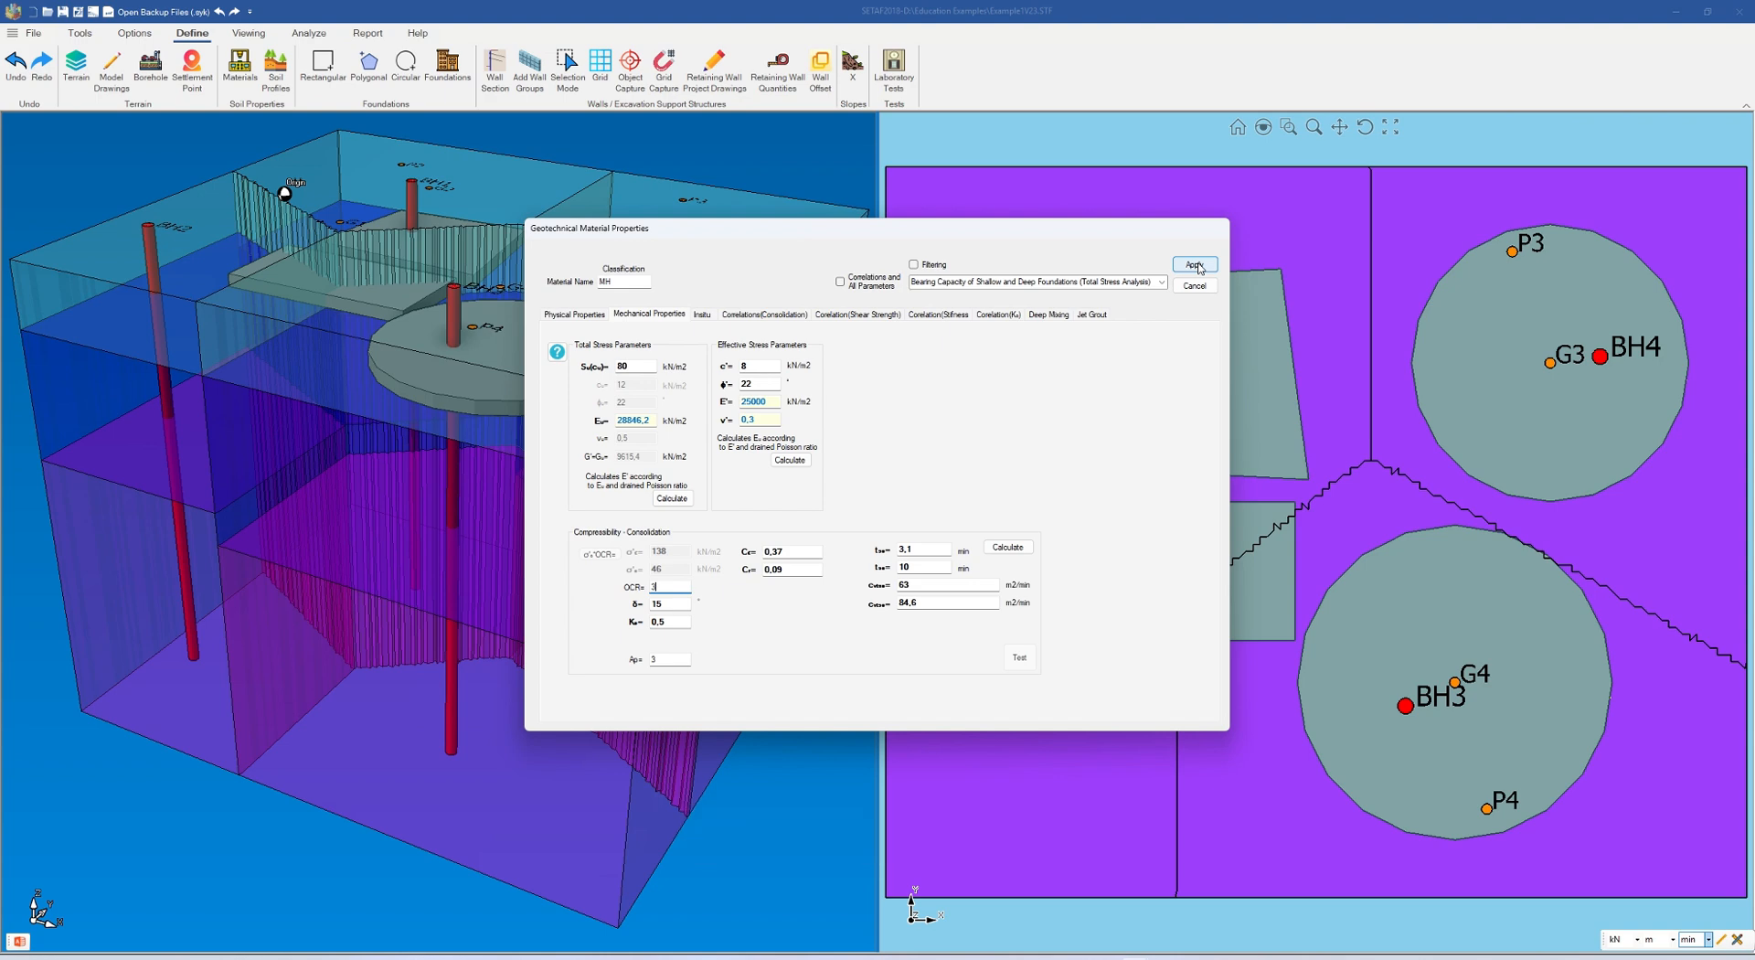
Step: Set the MH material's compression index to 0,168 and its recompression index to 0,041
click(794, 552)
key(BackSpace)
key(BackSpace)
text(168)
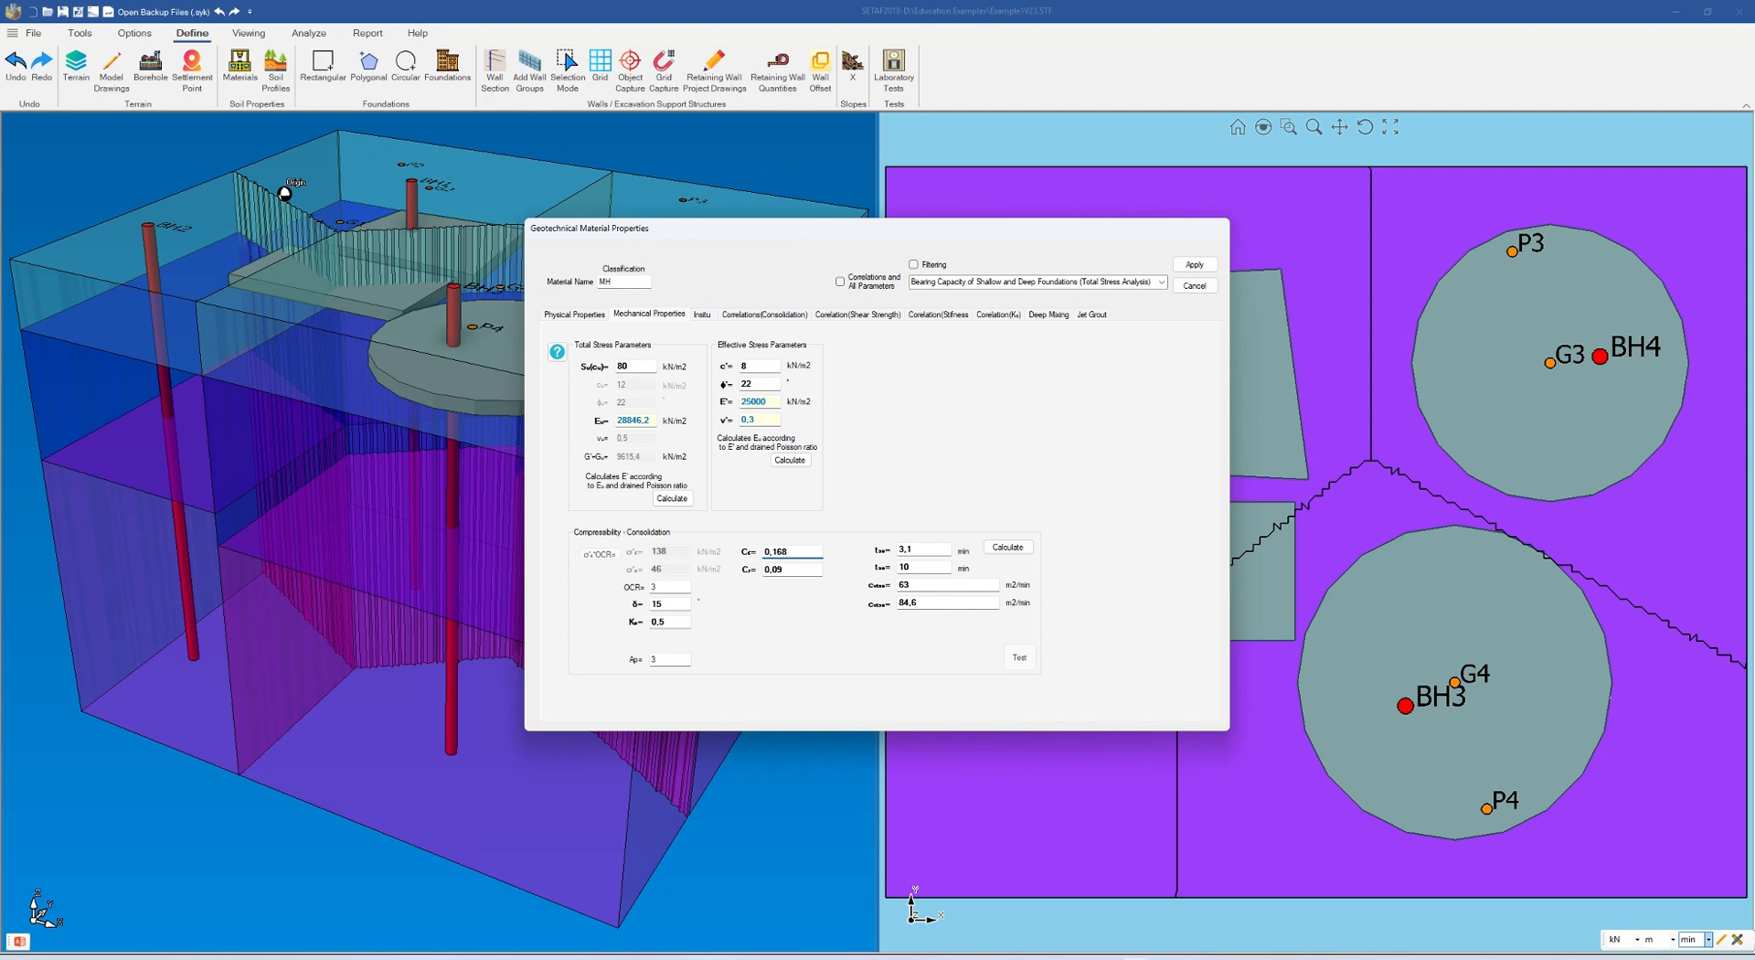
click(817, 570)
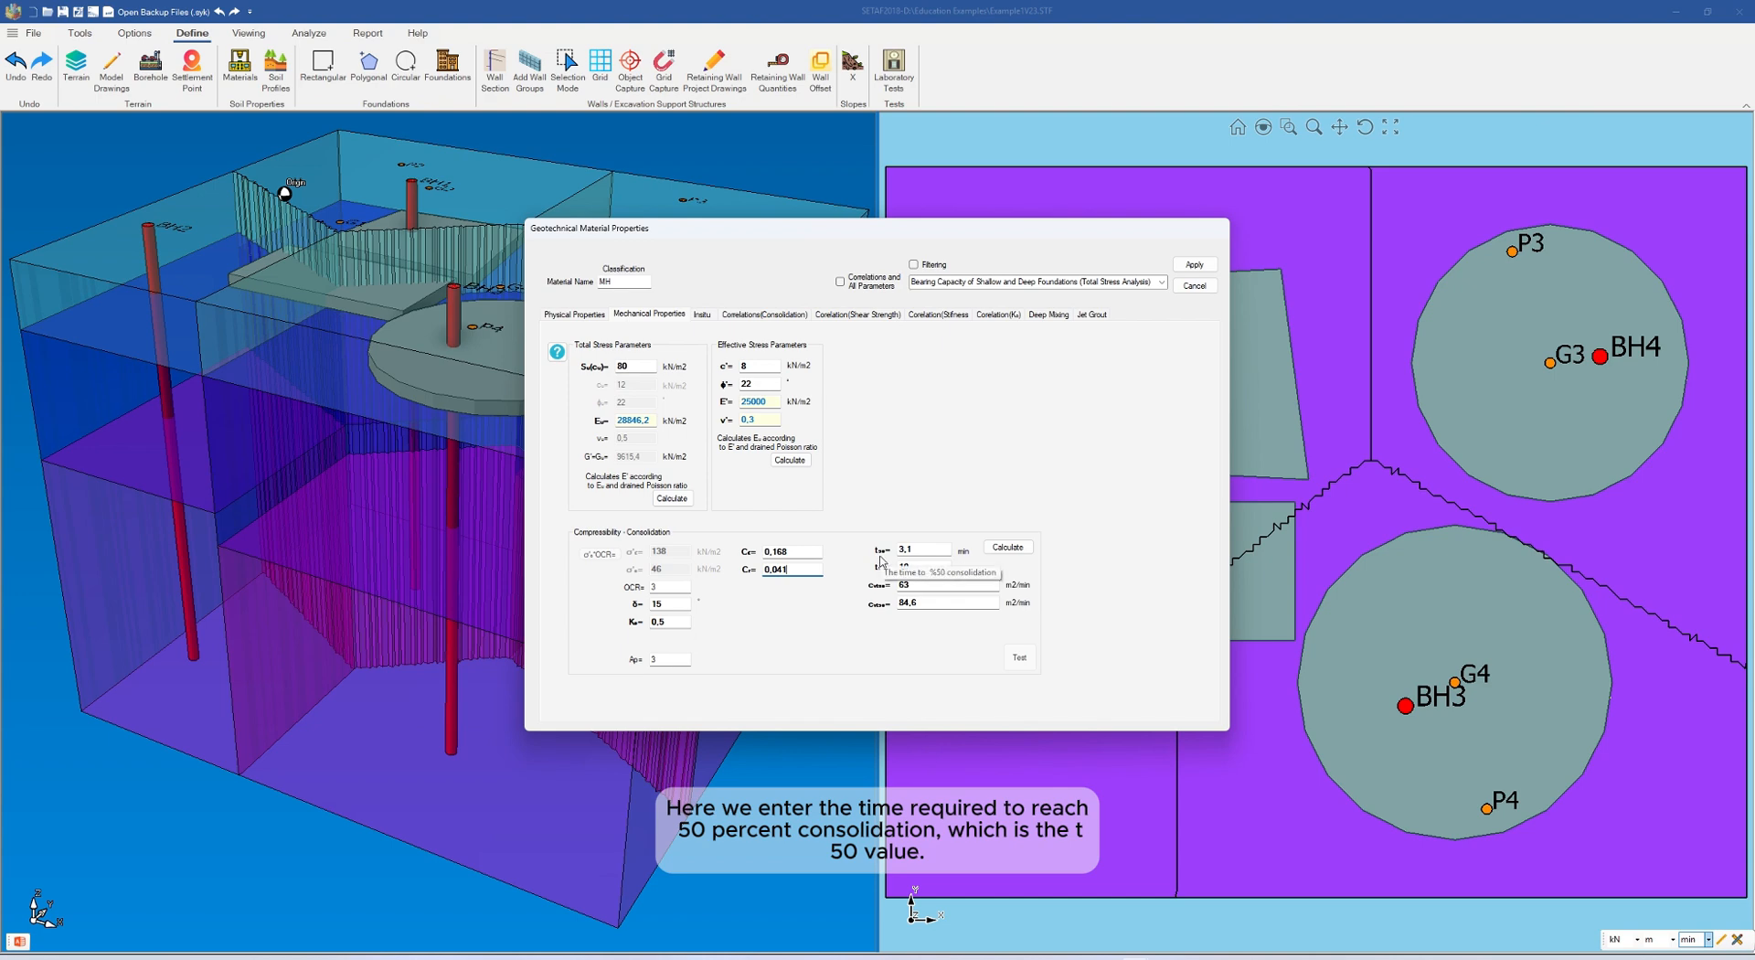
Step: Set MH's t50 to 4,2 min and t90 to 13,9 min, calculate its consolidation coefficients and apply the properties
click(941, 549)
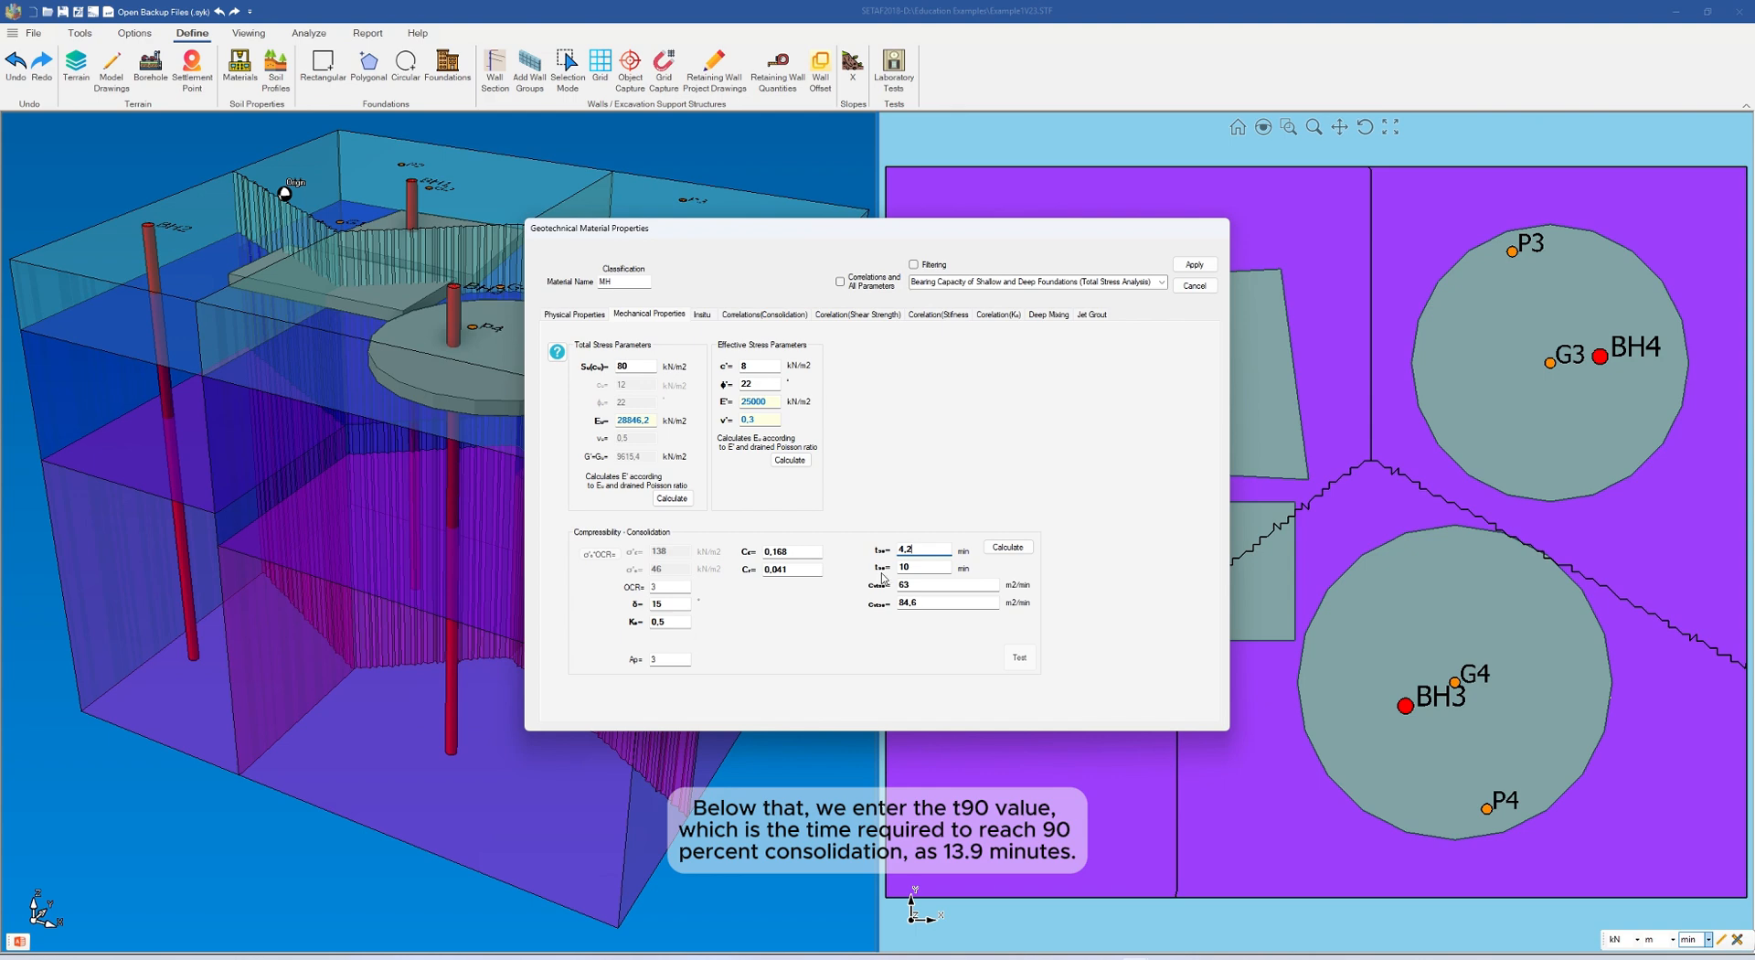
double_click(930, 568)
key(BackSpace)
text(13,9)
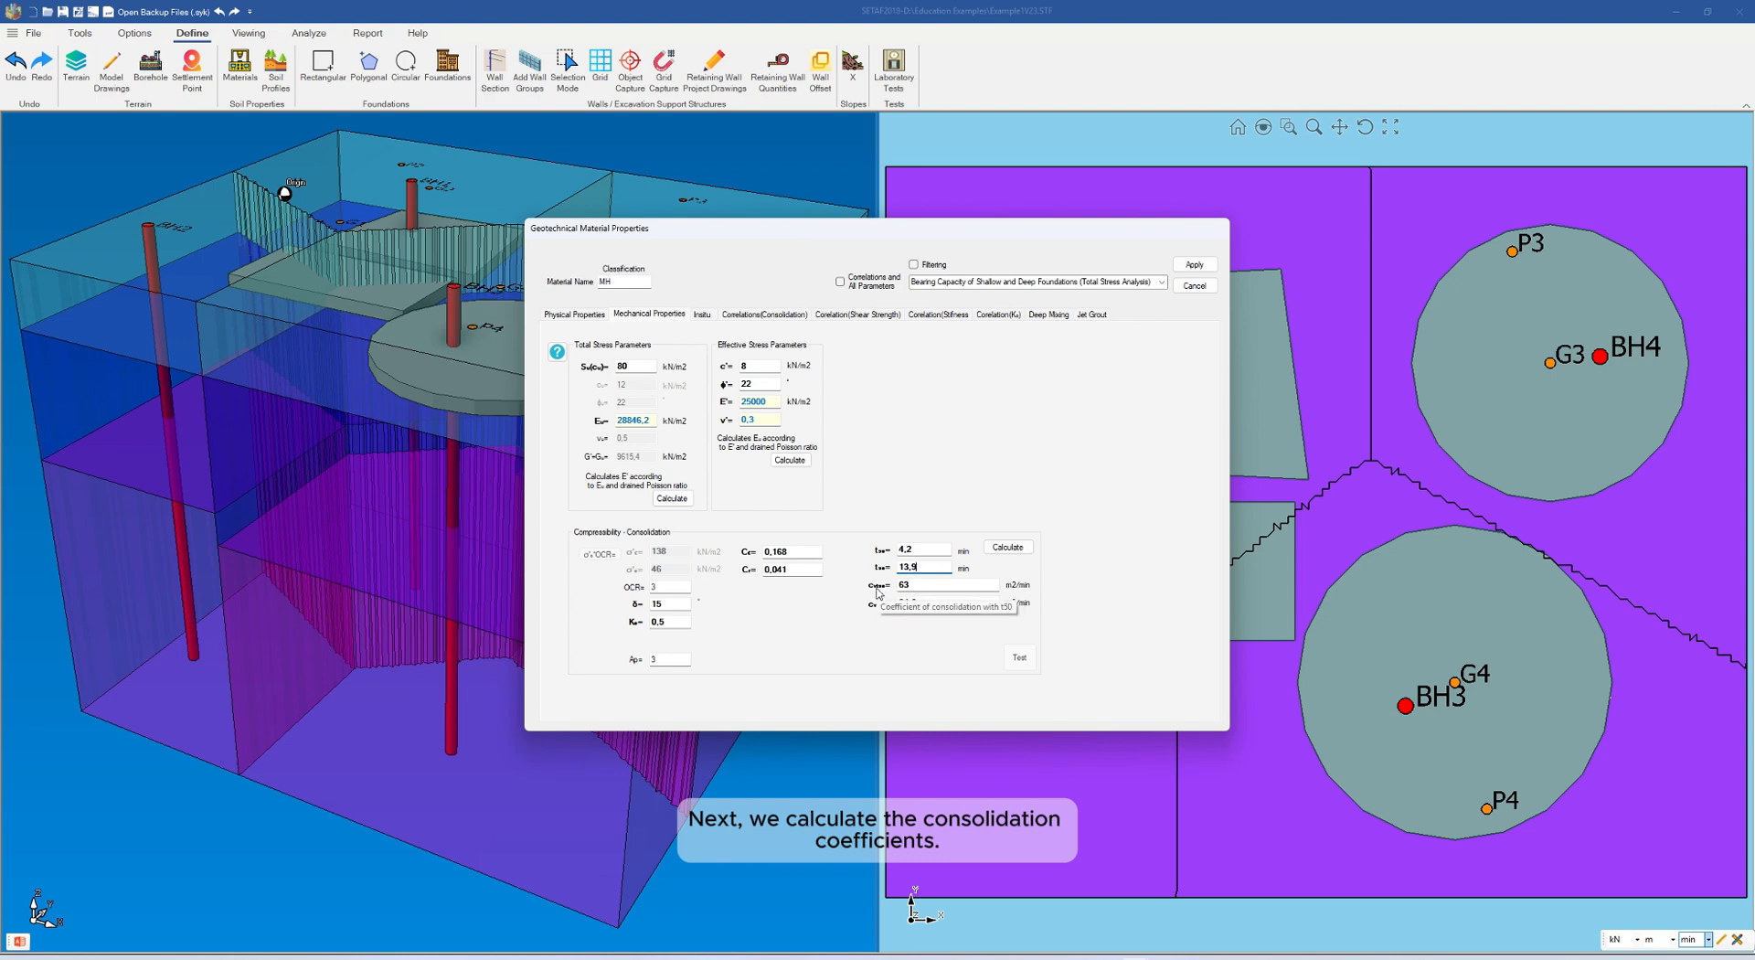
click(1005, 549)
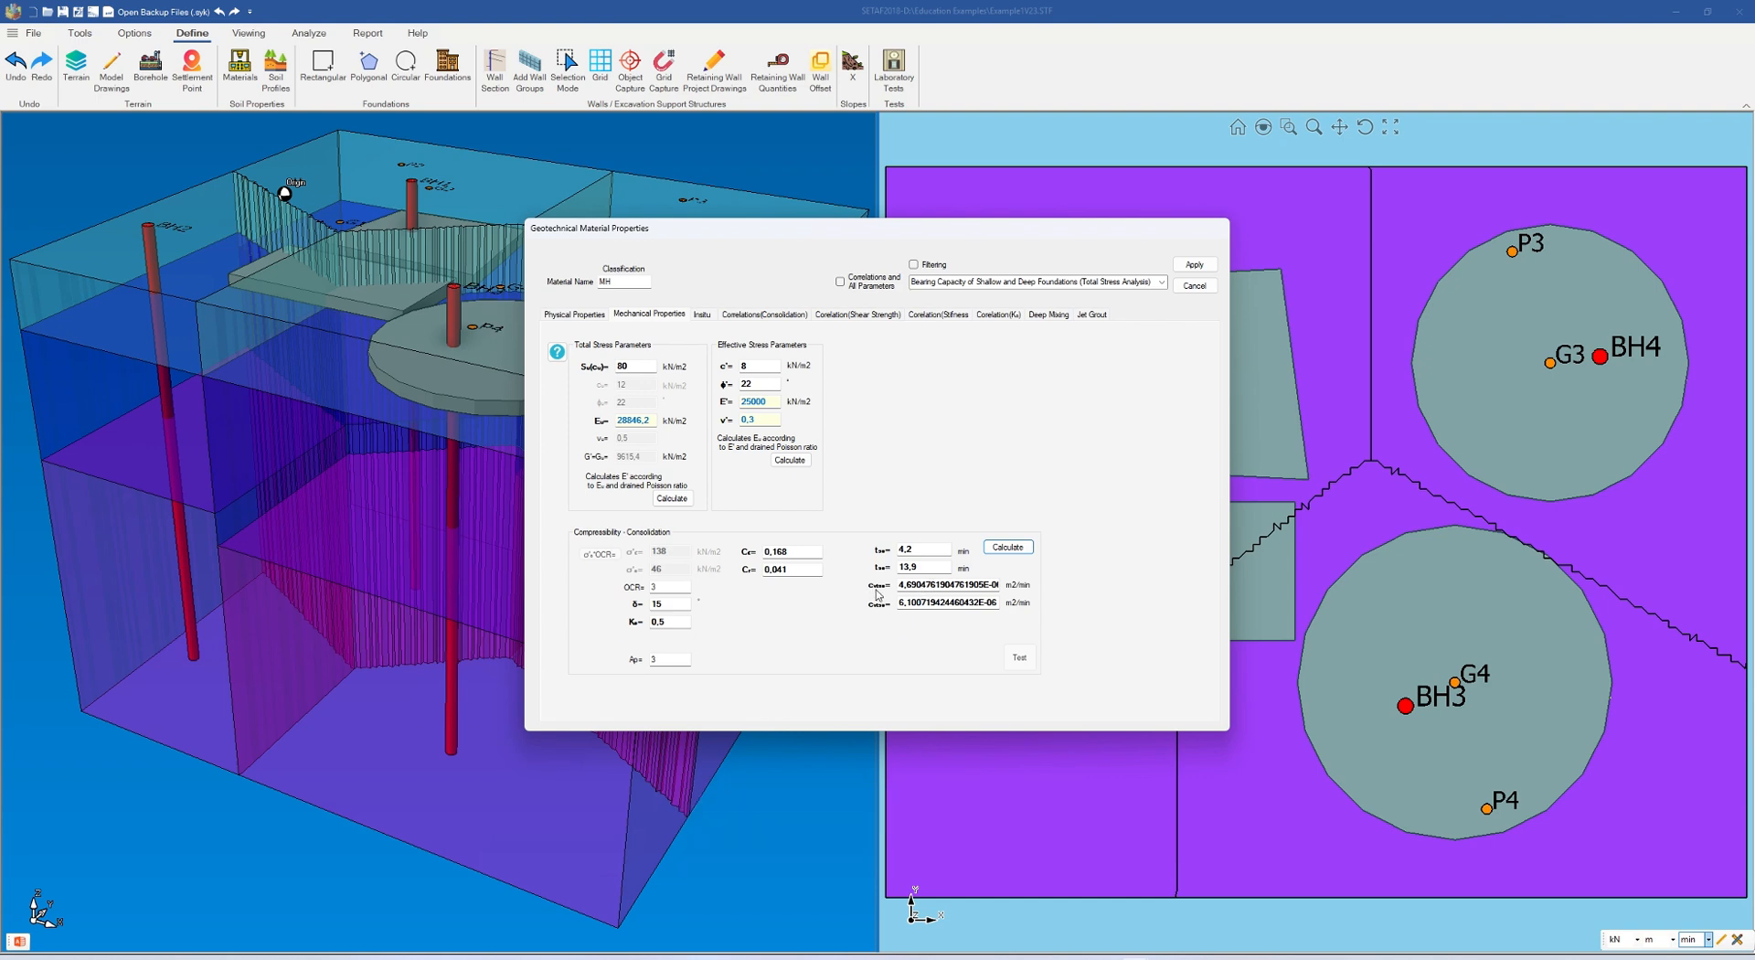
click(1195, 265)
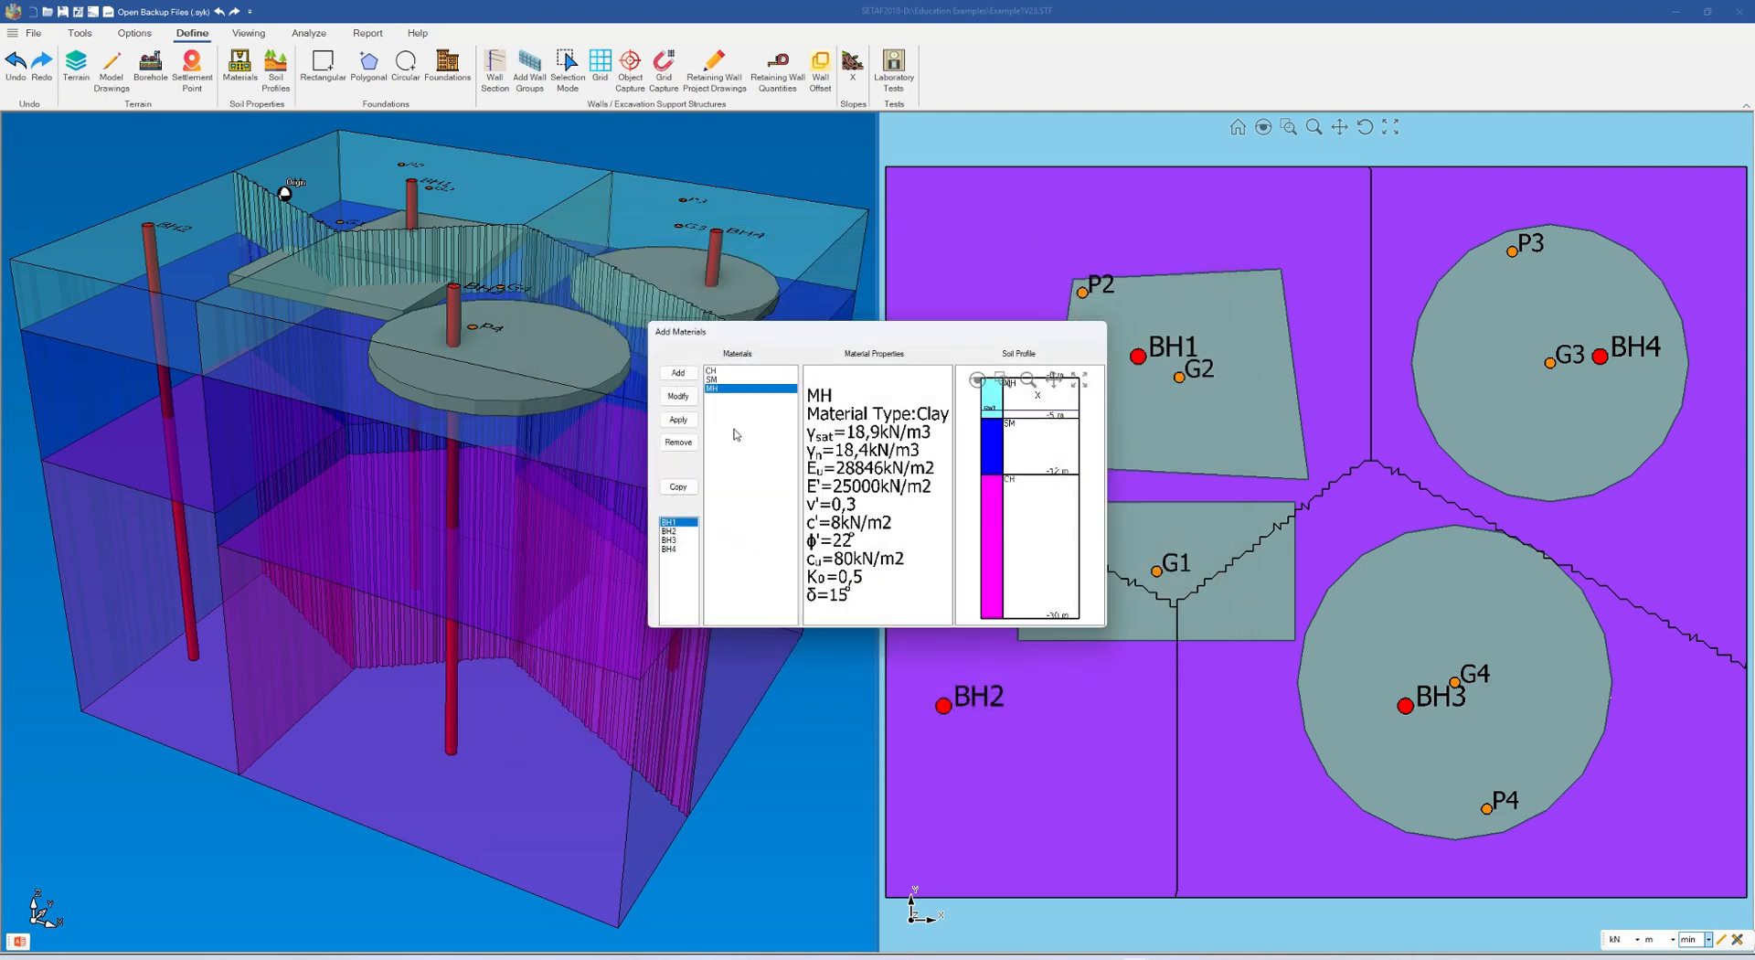
Step: Open the CH material and set its OCR to 4, compression index to 0,172 and recompression index to 0,048
click(712, 372)
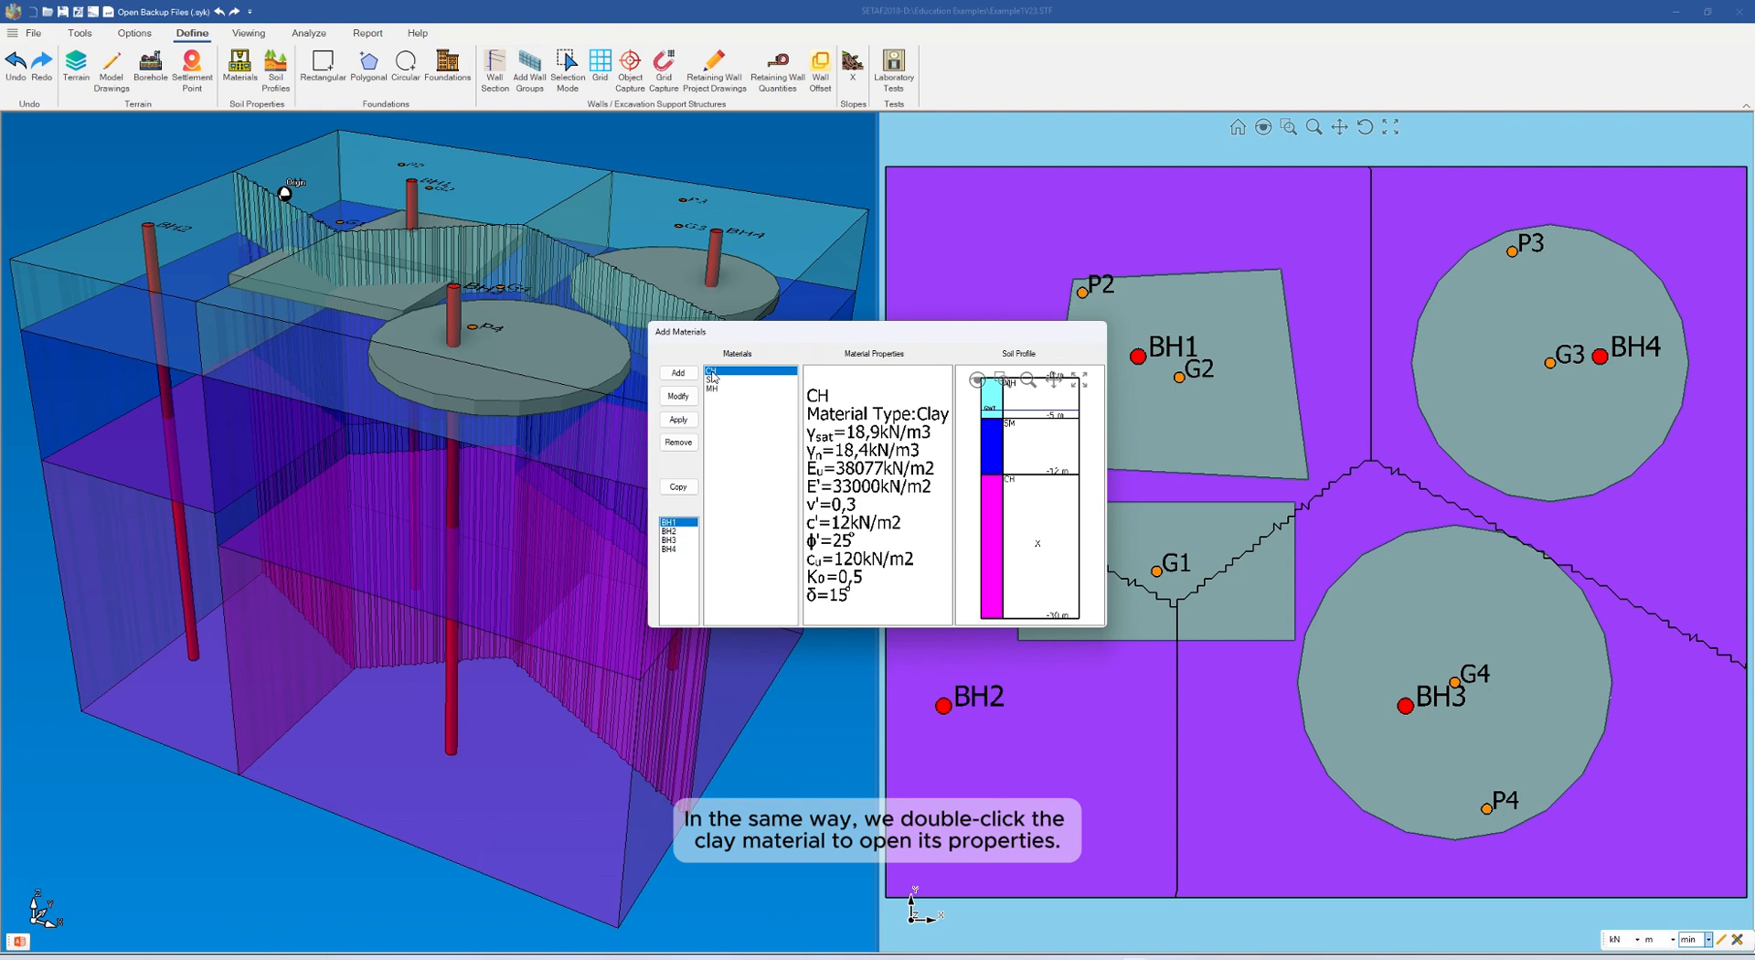
double_click(712, 374)
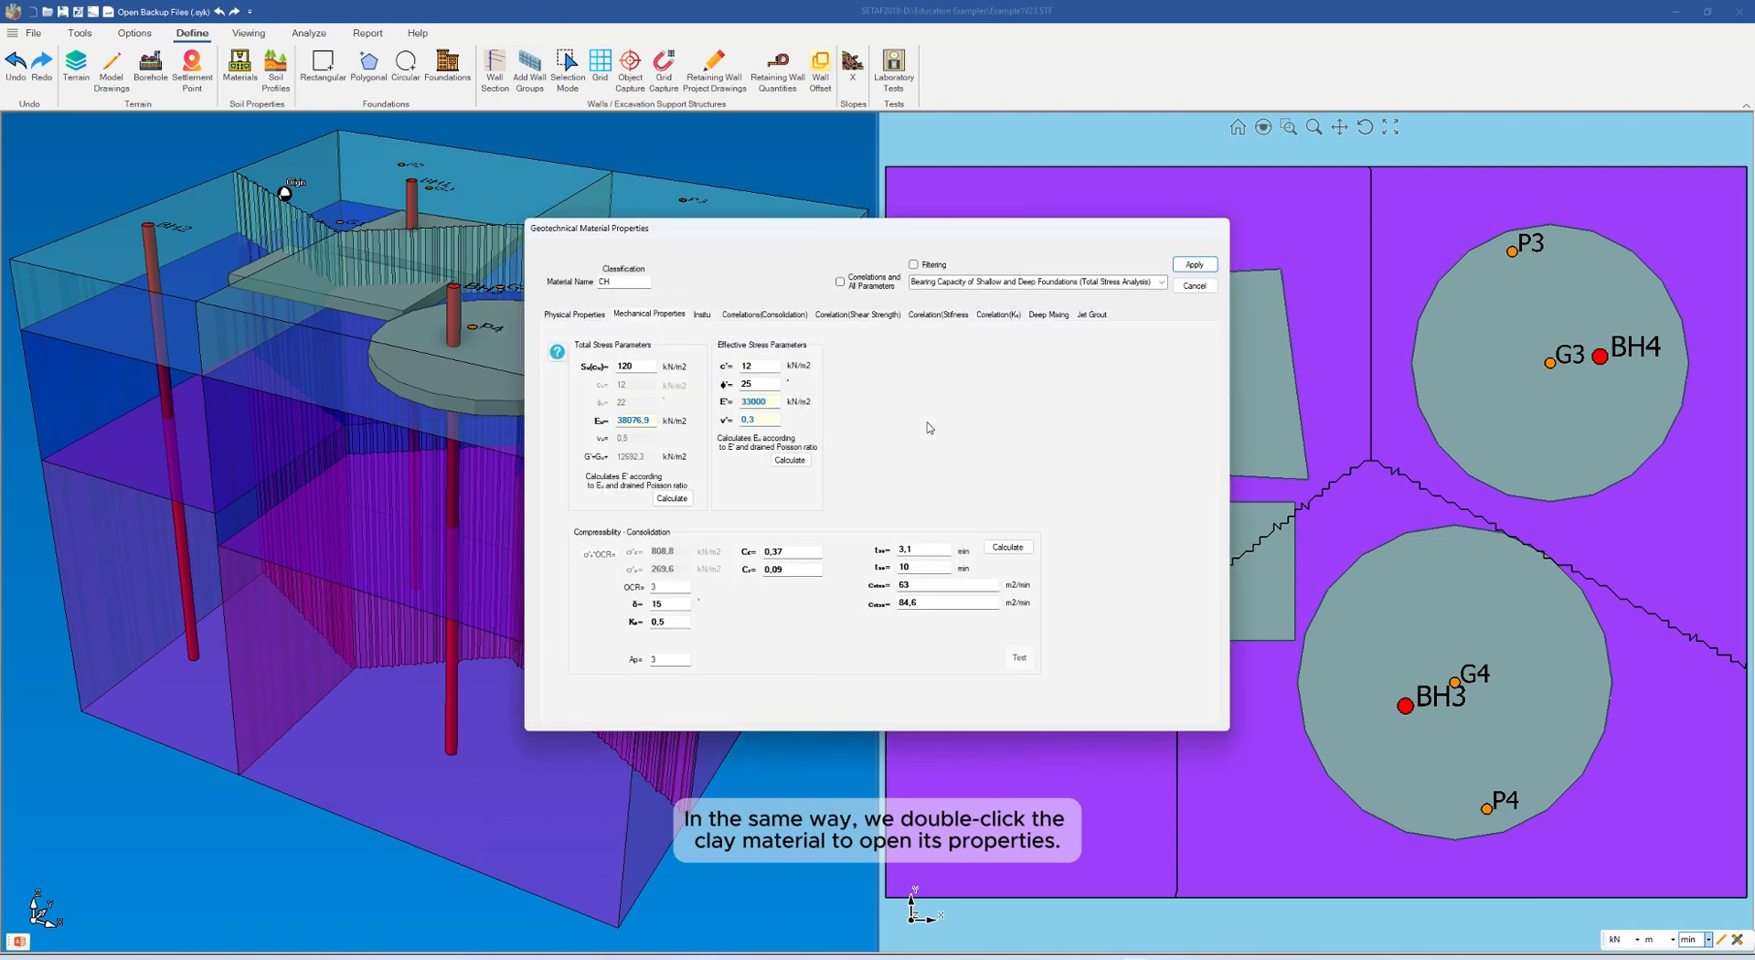
click(664, 587)
click(795, 553)
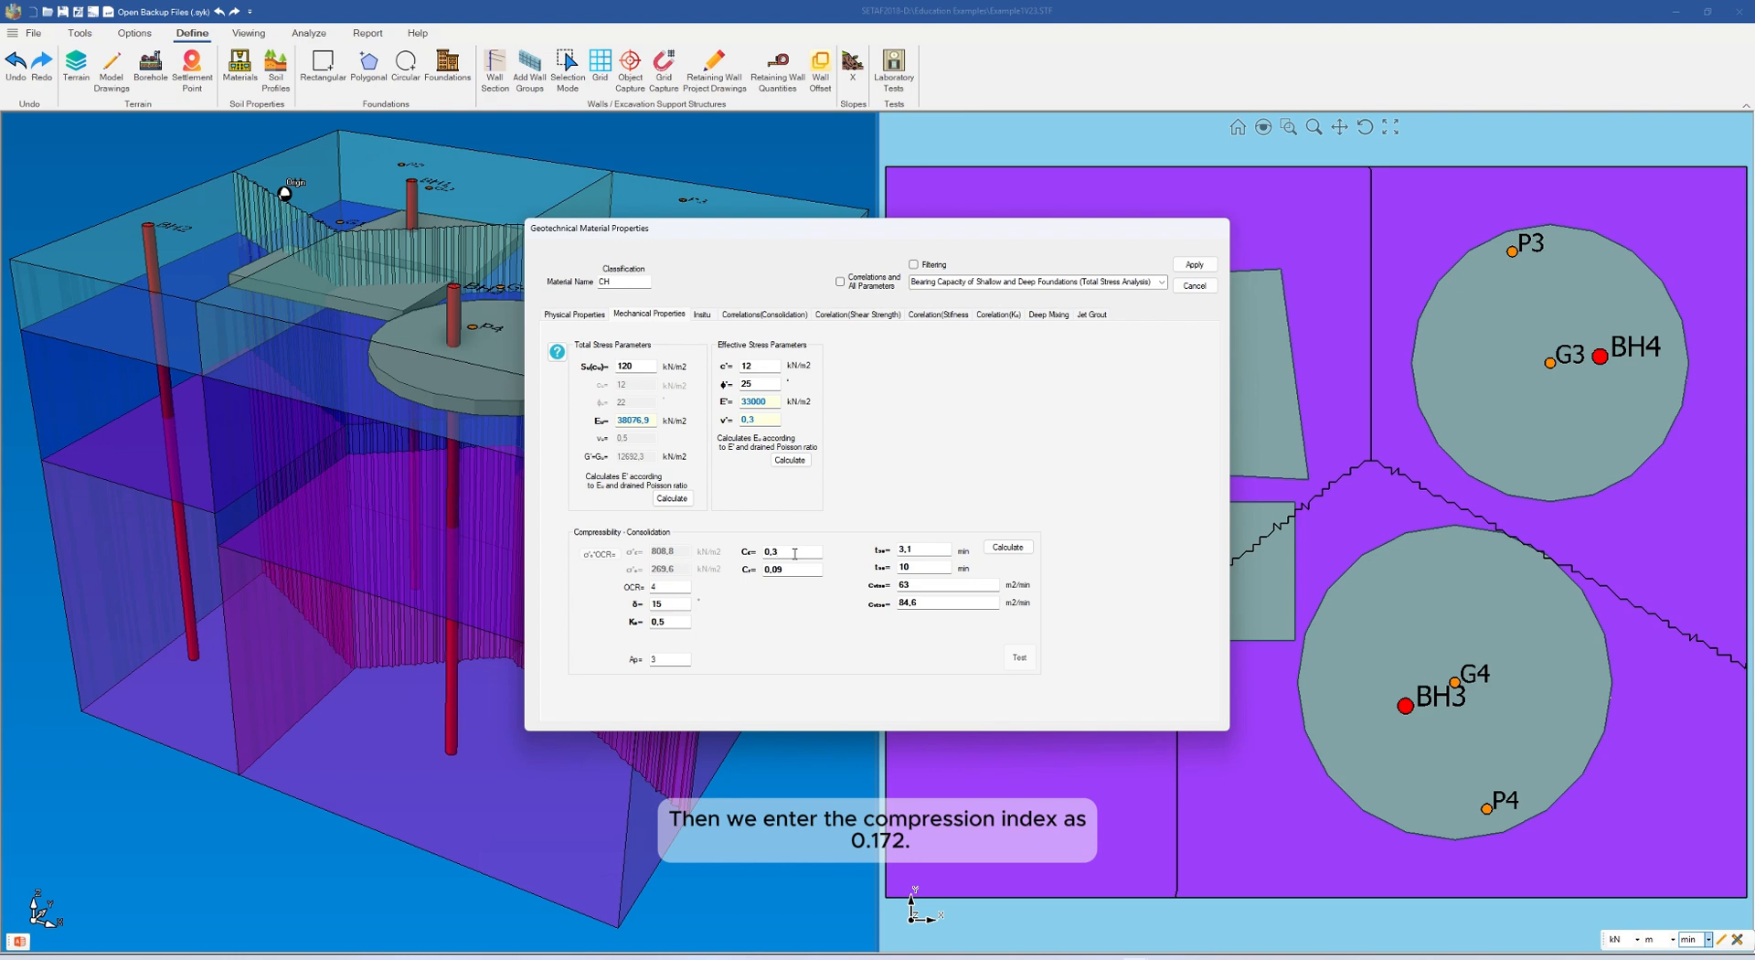
text(172)
click(801, 569)
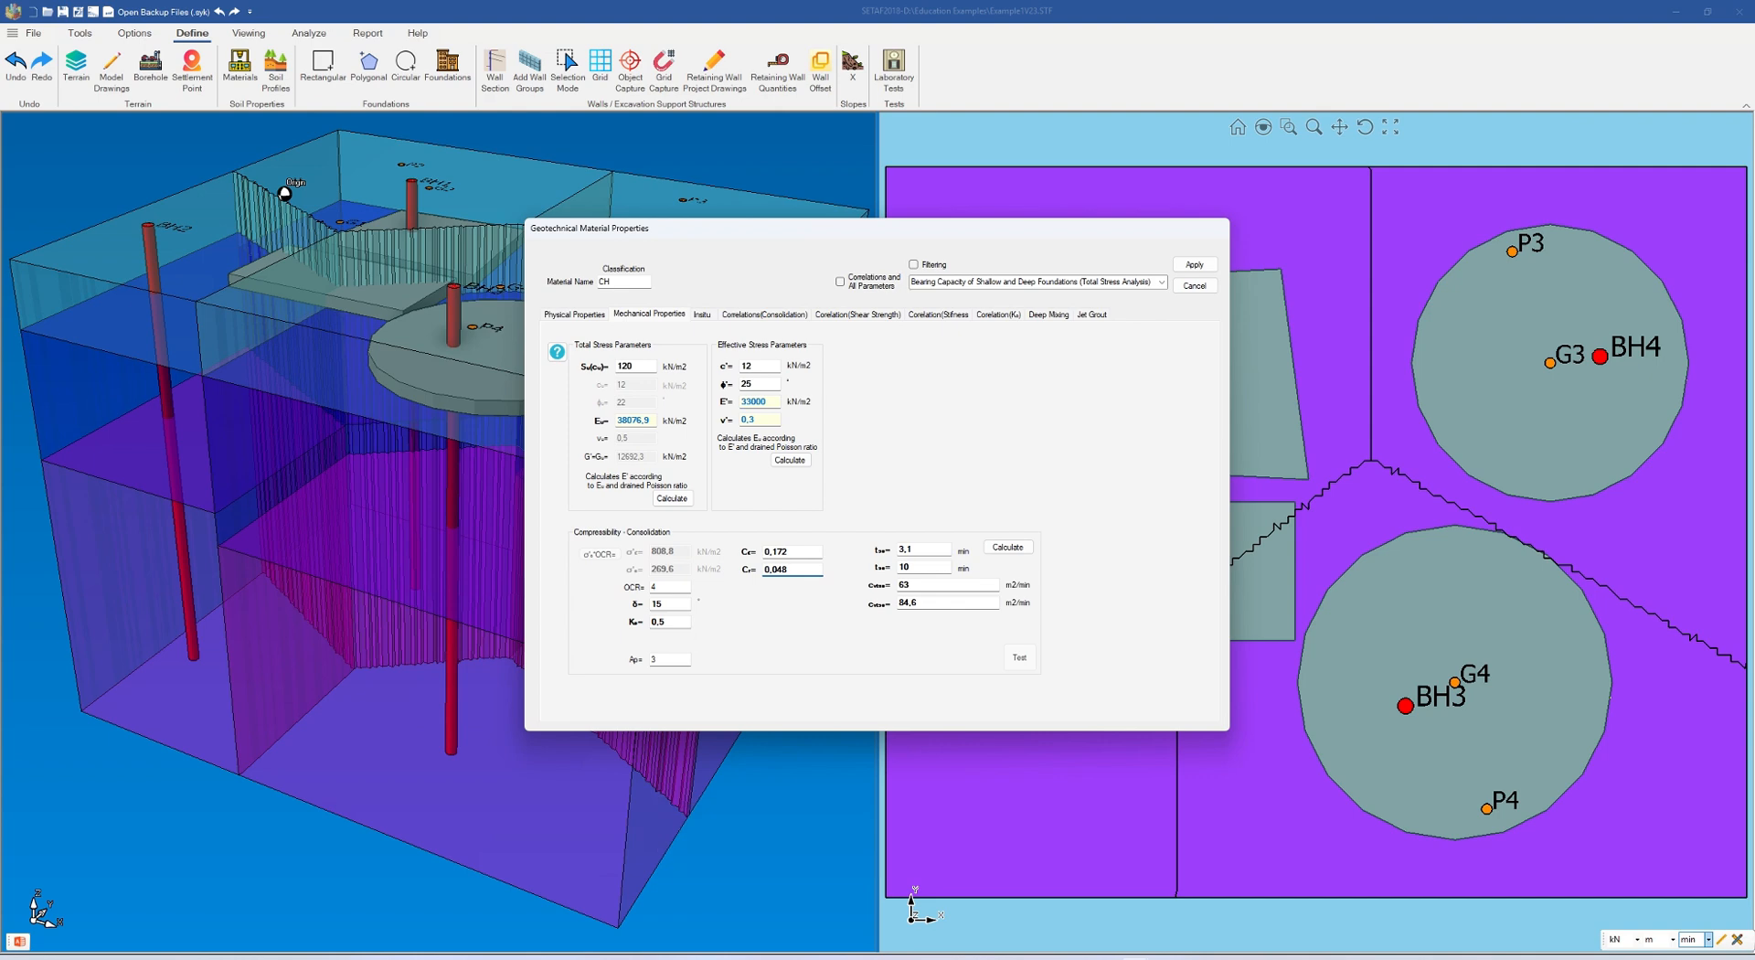
Step: Calculate CH's consolidation coefficients with t50 at 6 min and t90 at 14,9 min, and apply the material changes to the model
click(918, 547)
click(929, 566)
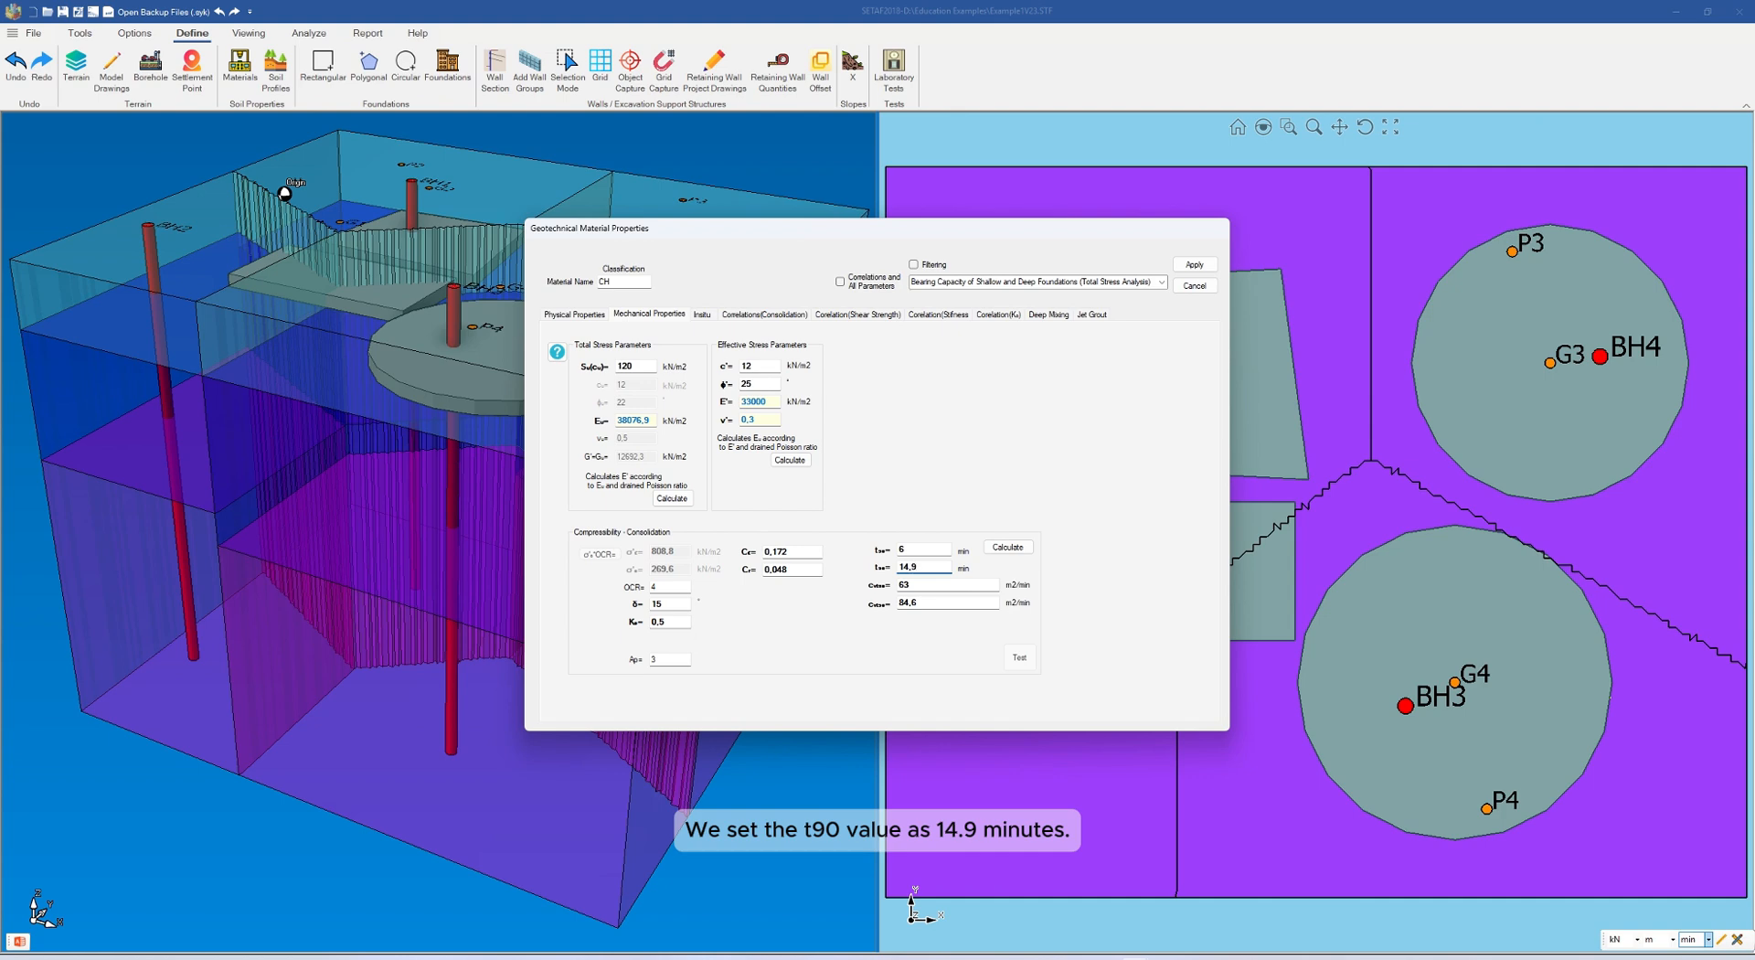
click(1011, 549)
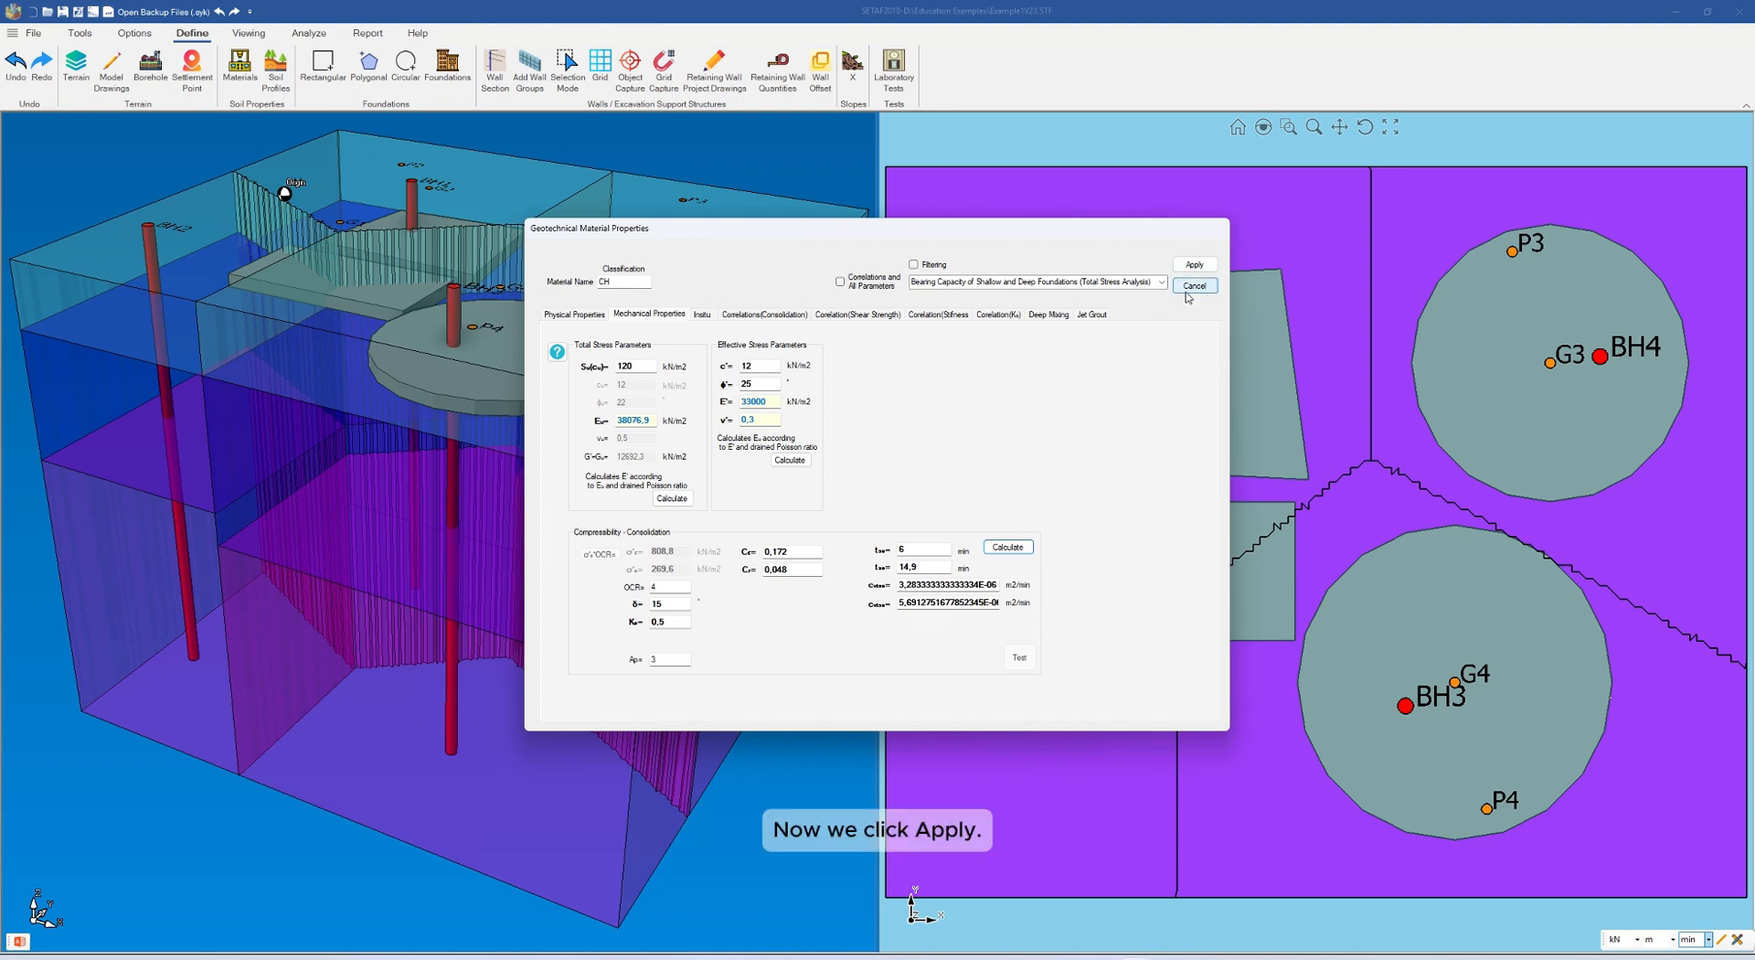
click(1201, 266)
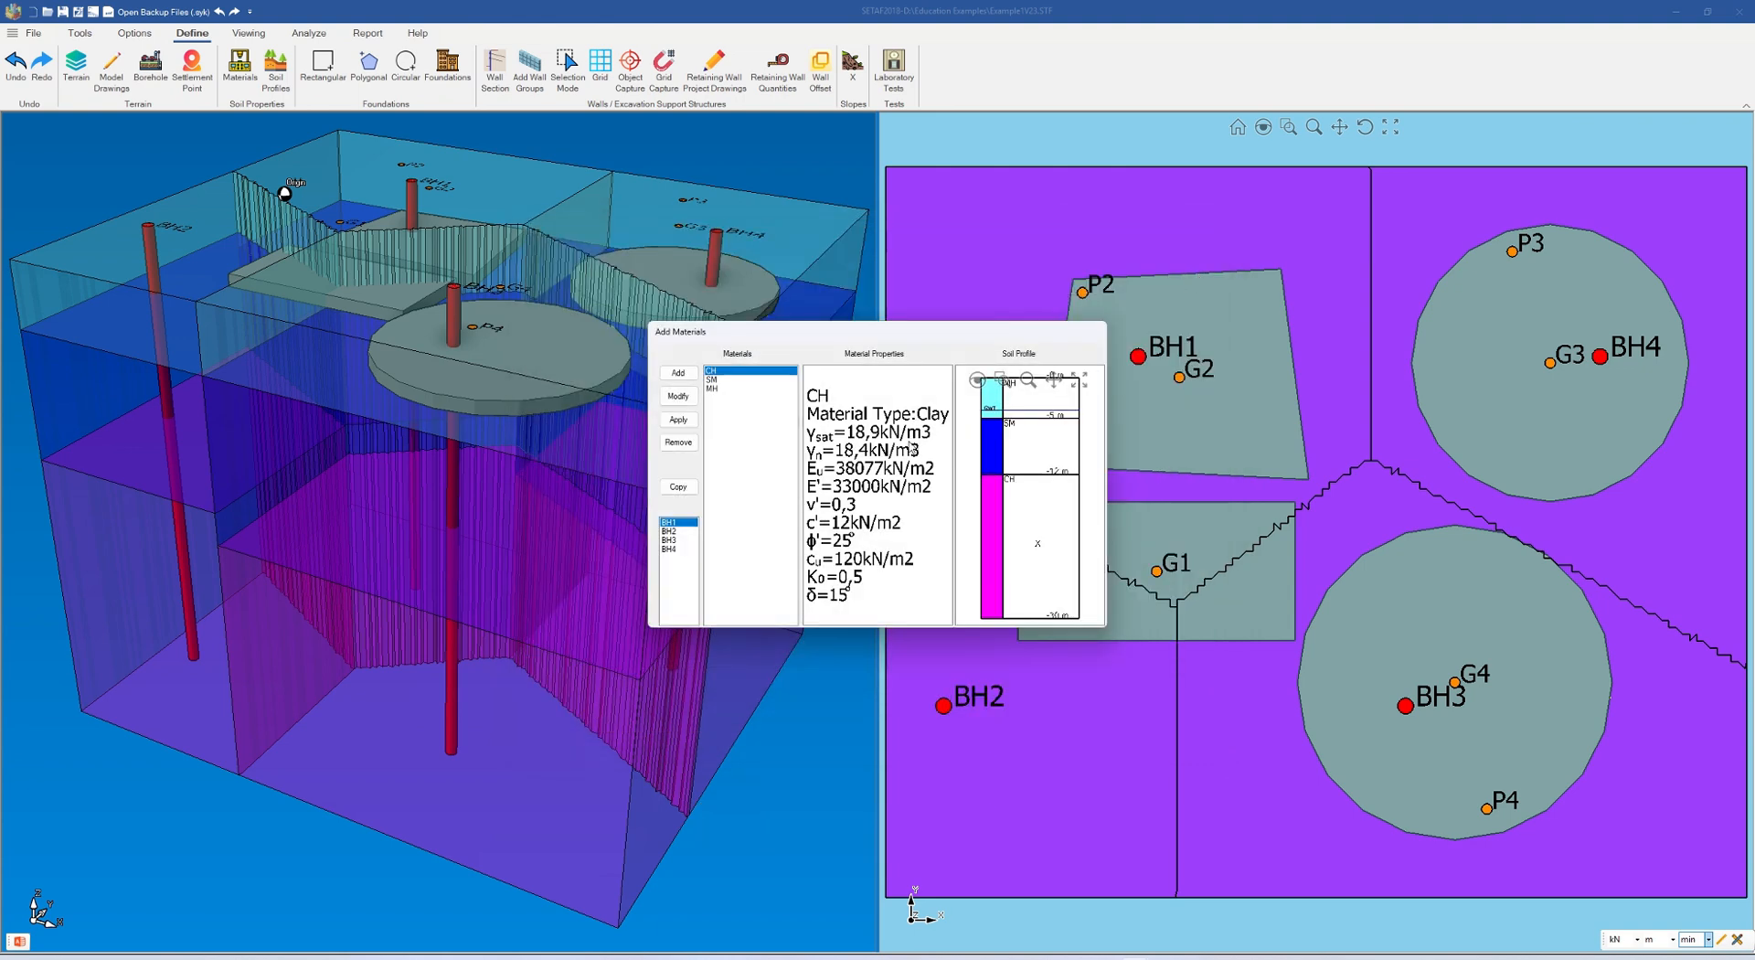
click(679, 422)
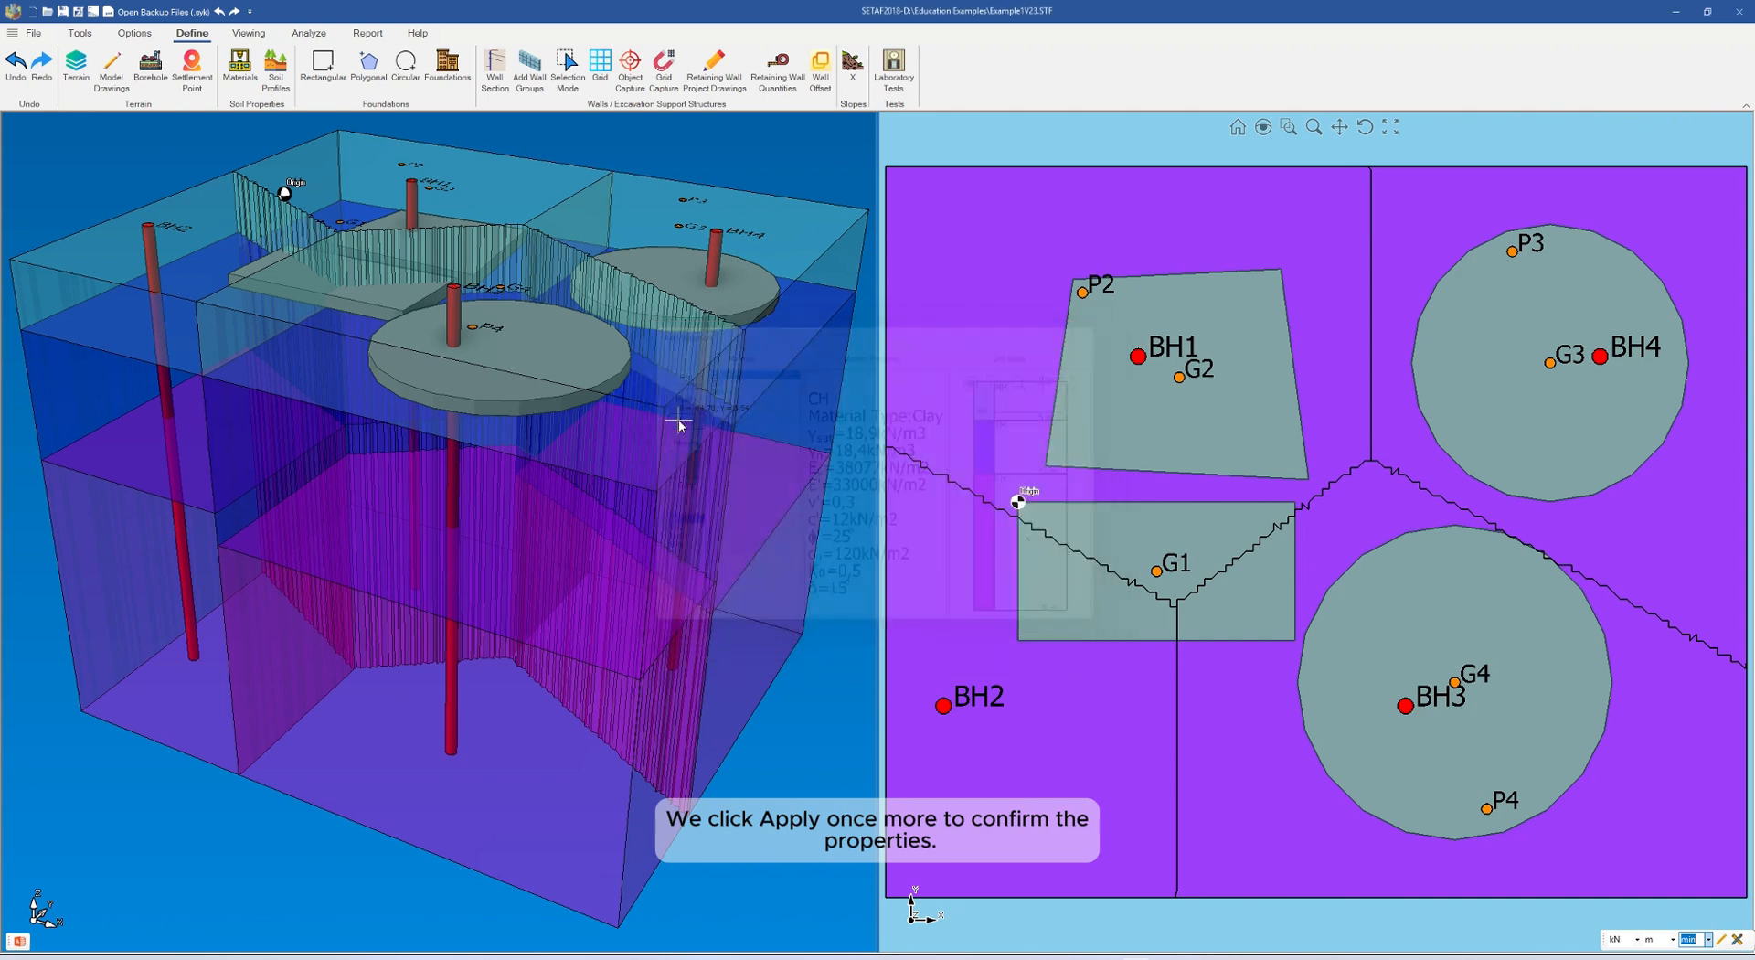